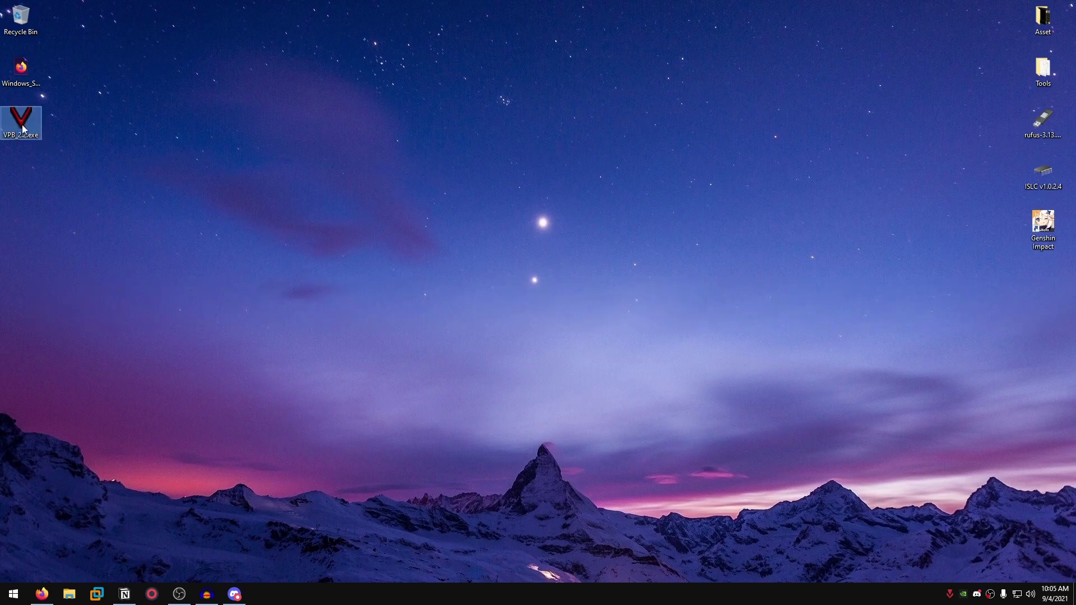
Drag the VPB_2.2.exe installer icon from the left icon column to mid-desktop
drag(20, 120, 403, 121)
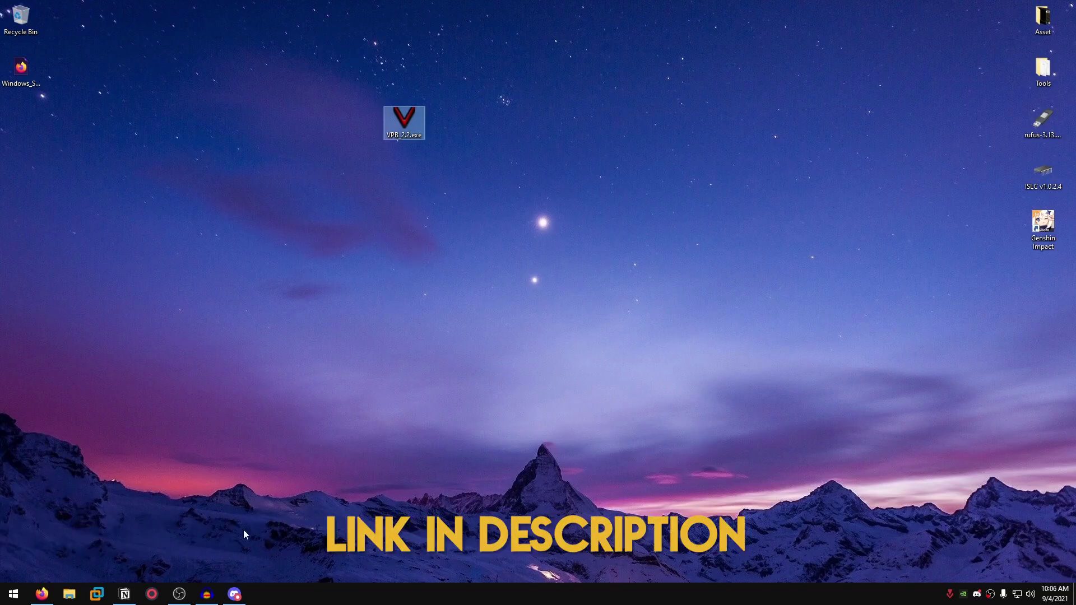
Open Discord, glance at the developer's profile card, and follow the faq link back to getting-started
click(235, 594)
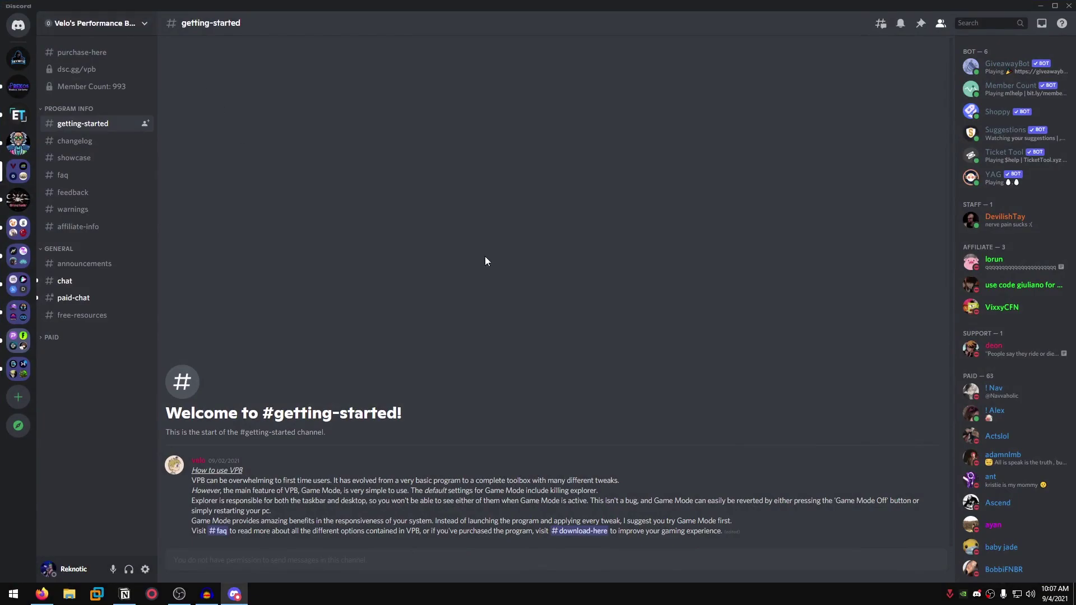
click(199, 461)
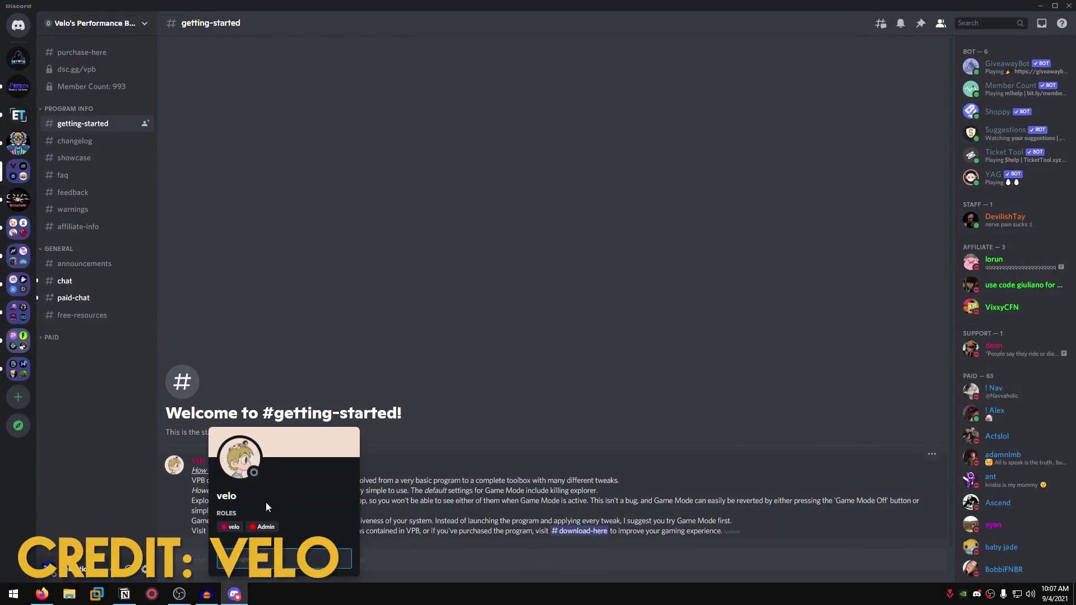
click(450, 344)
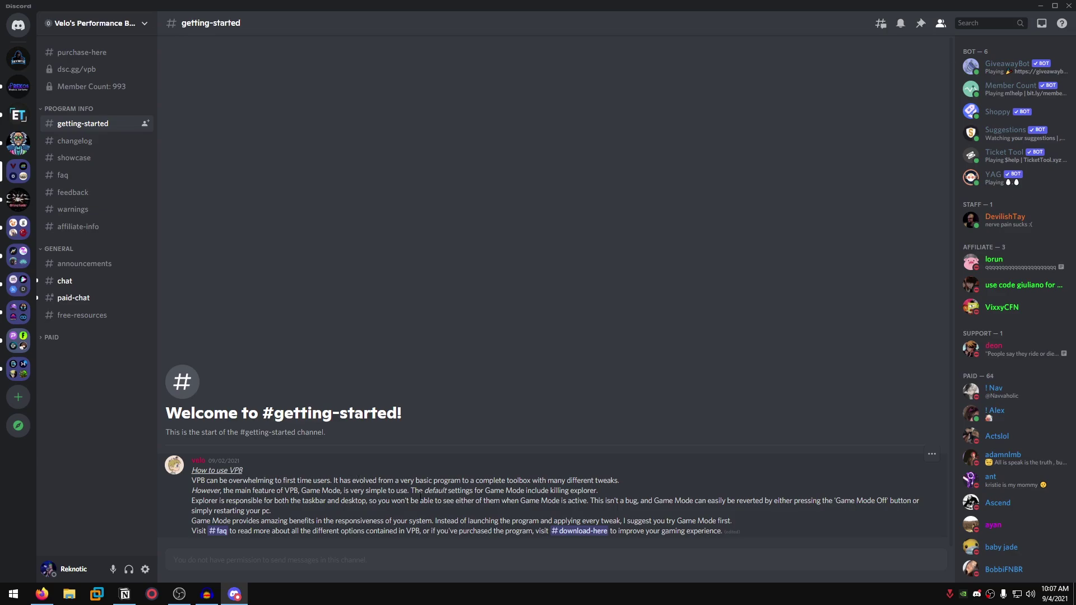
click(220, 530)
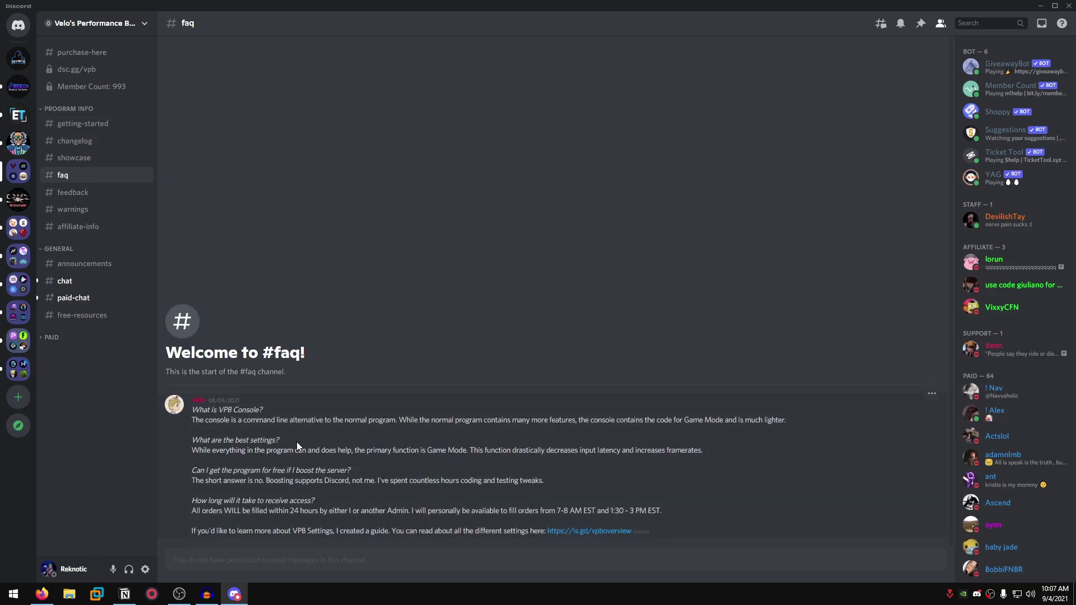
click(83, 123)
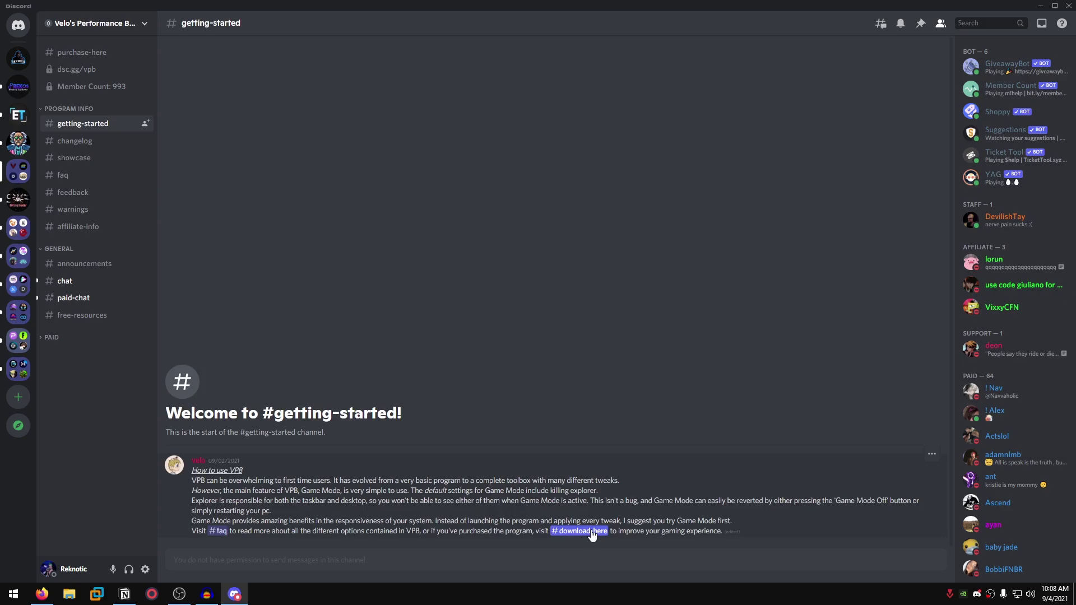
Browse the changelog, showcase, faq and feedback channels, then open #purchase-here with the $9 price
click(74, 141)
click(79, 158)
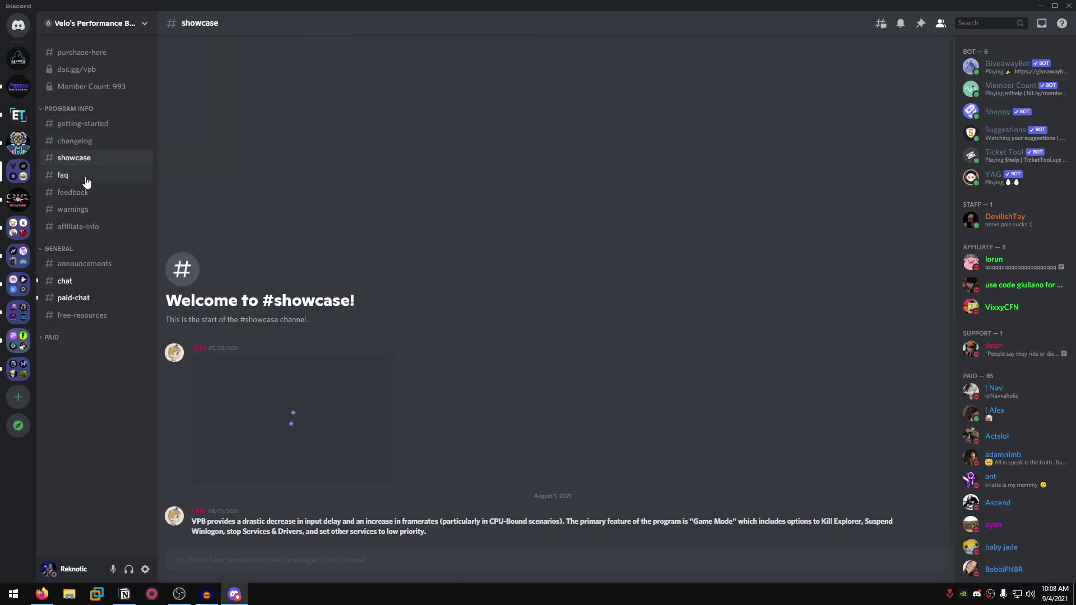
click(84, 177)
click(140, 192)
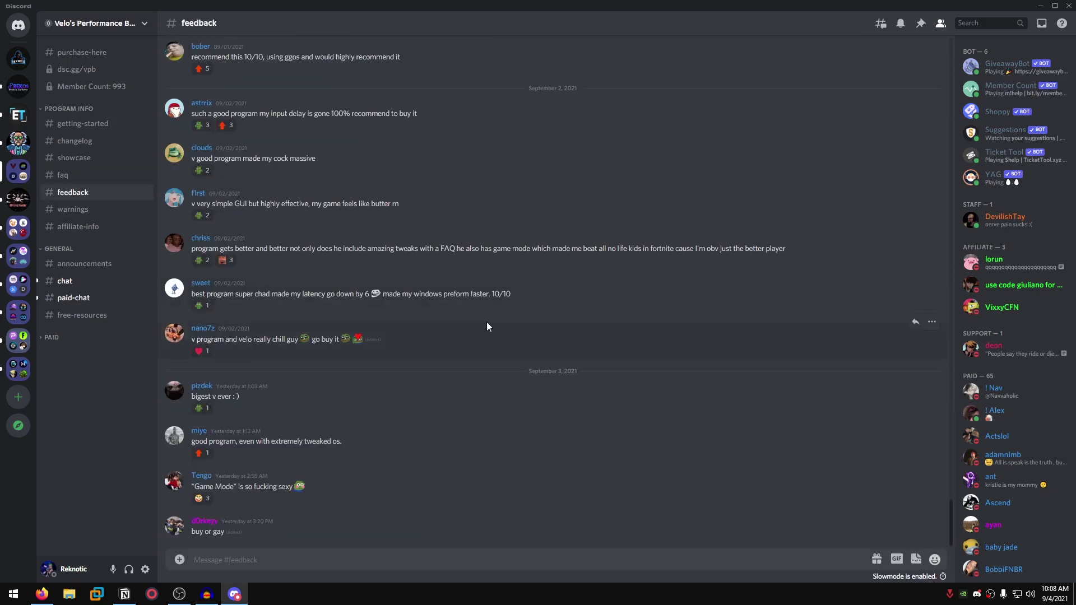
scroll(486, 321, up, 10)
scroll(479, 339, up, 15)
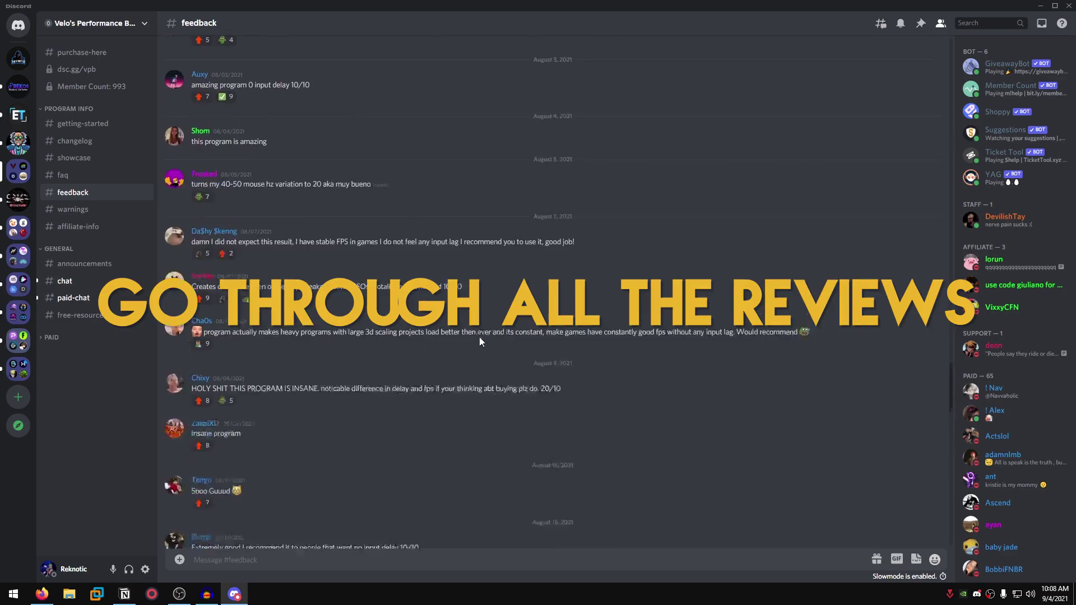
scroll(479, 337, up, 15)
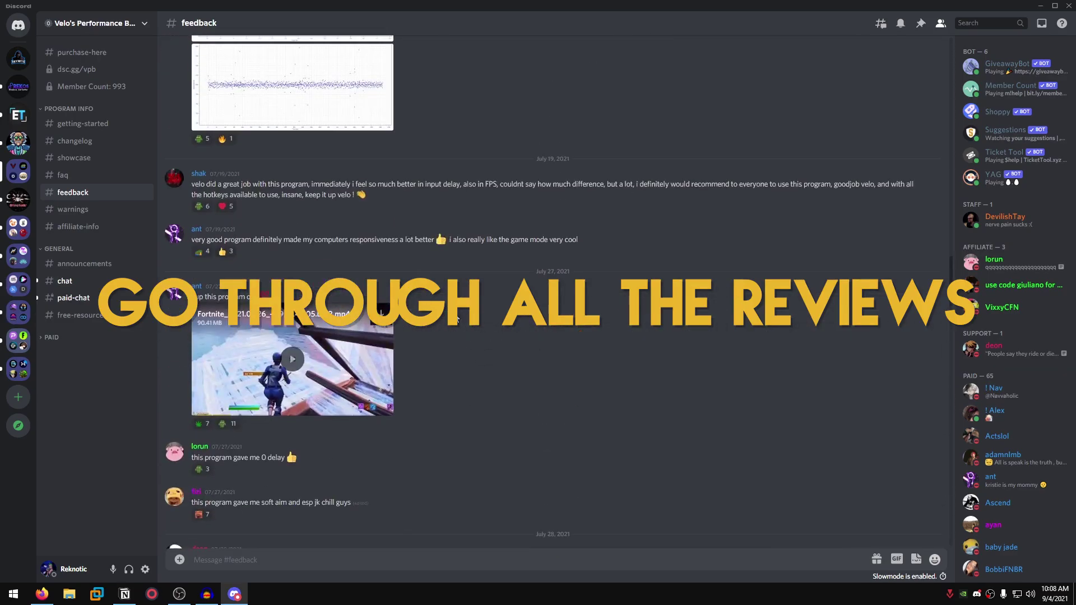
scroll(494, 352, down, 15)
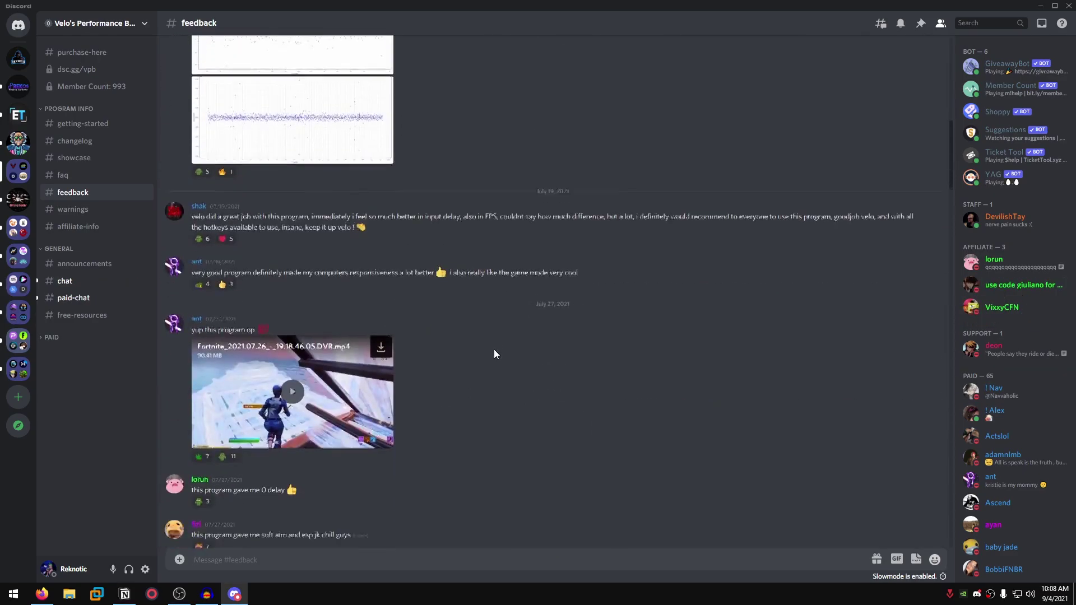
scroll(493, 349, down, 5)
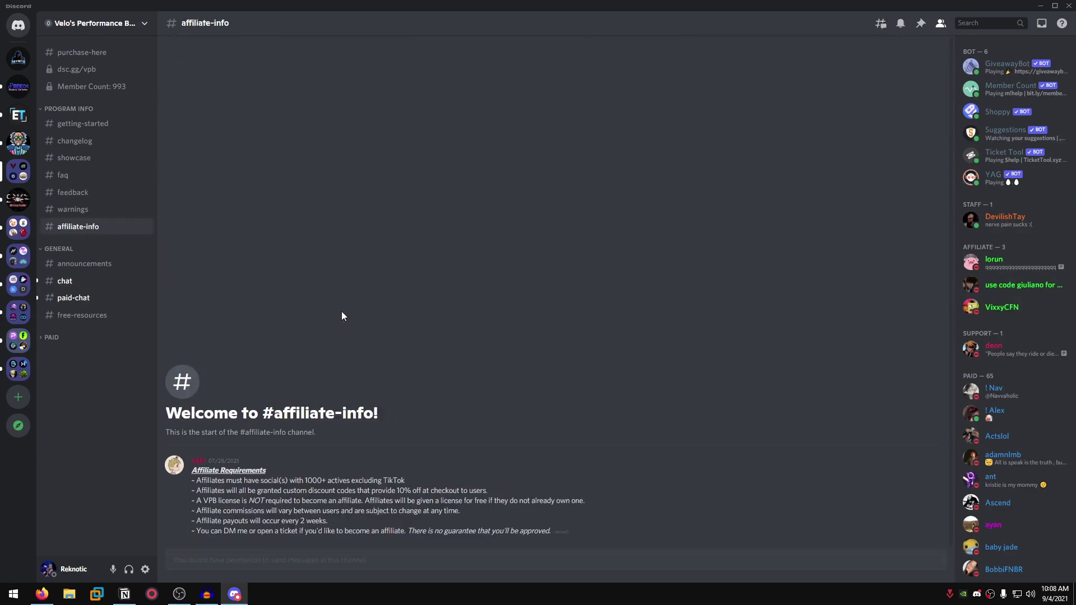
click(112, 55)
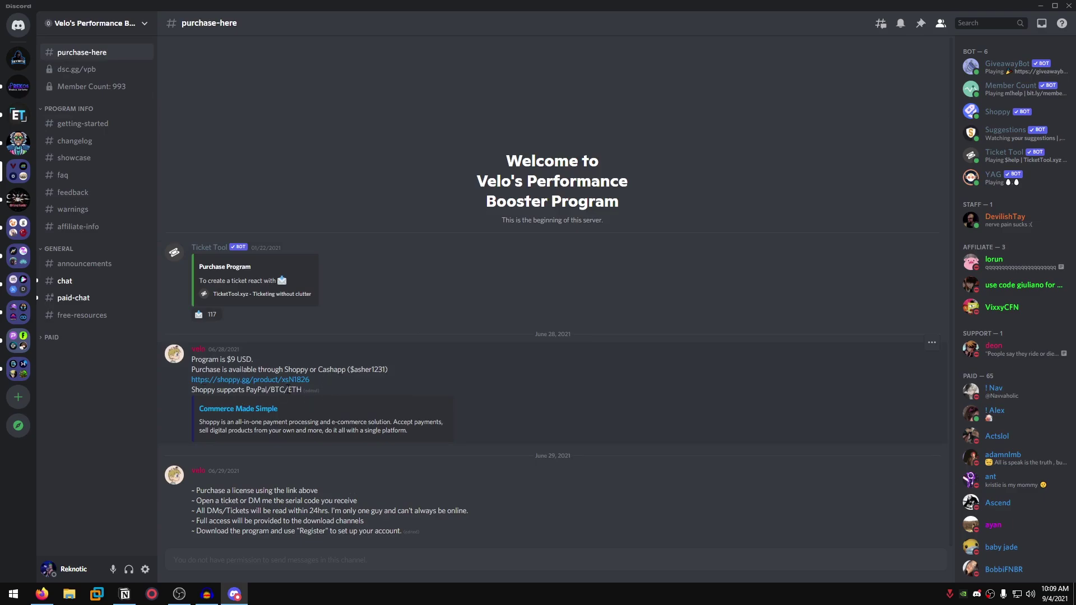
Start the $9.00 VPB License checkout on Shoppy with PayPal up to the email step, then return to Discord
click(264, 380)
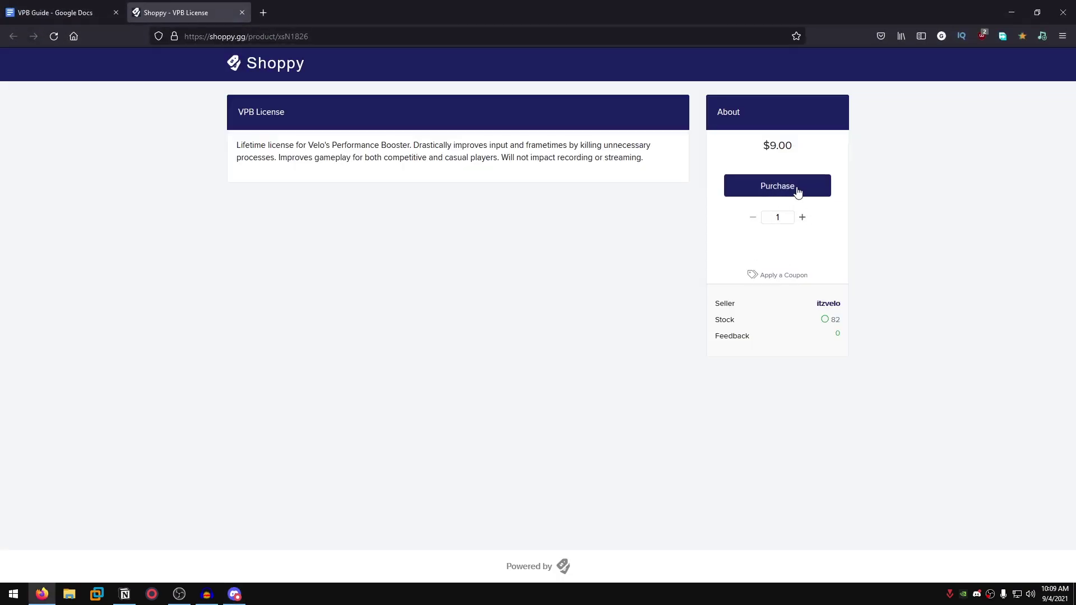
click(797, 191)
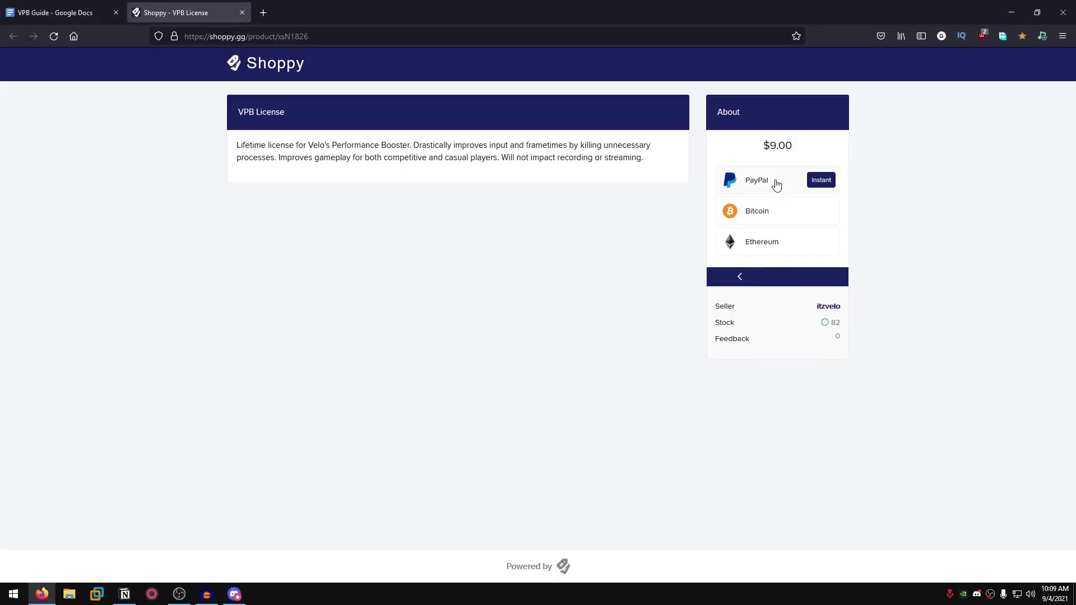
click(776, 185)
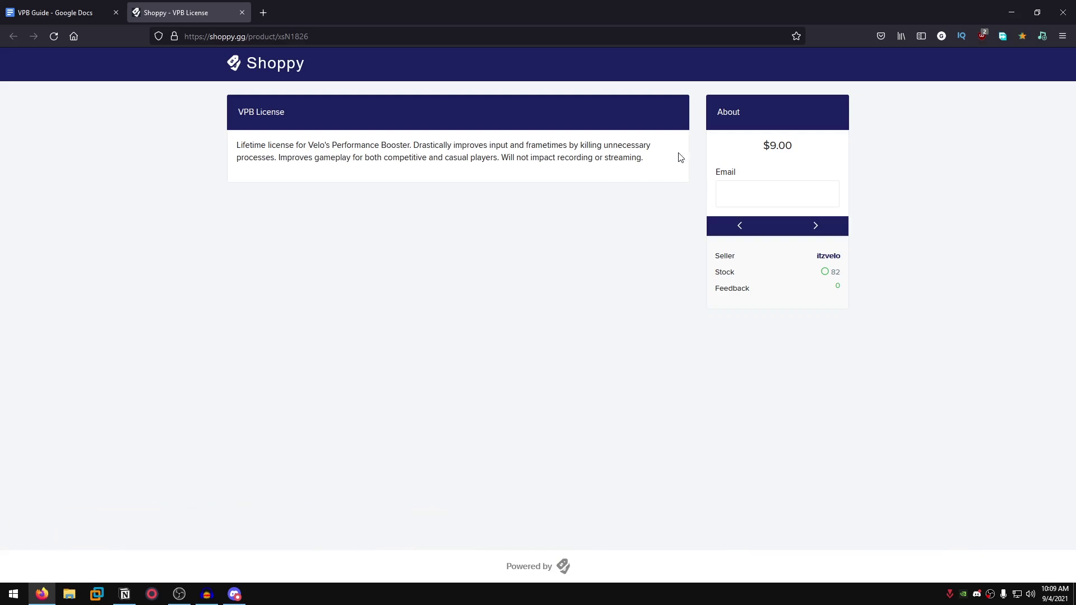
click(242, 13)
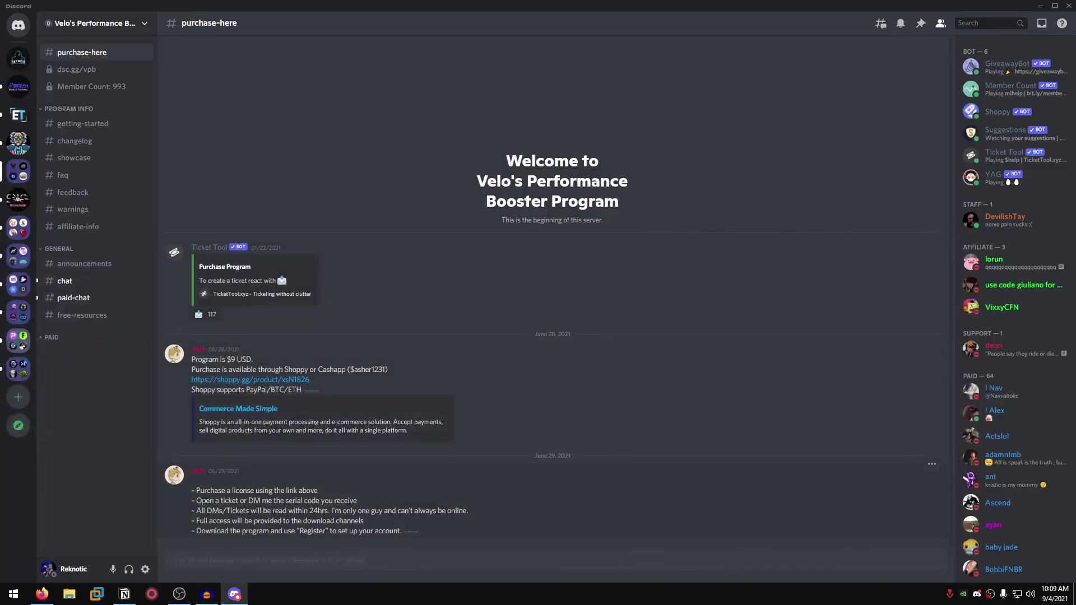
Highlight the purchase steps, expand PAID, and browse paid-chat, announcements, requests and bug-reporting before settling on #download-here
drag(193, 491, 453, 539)
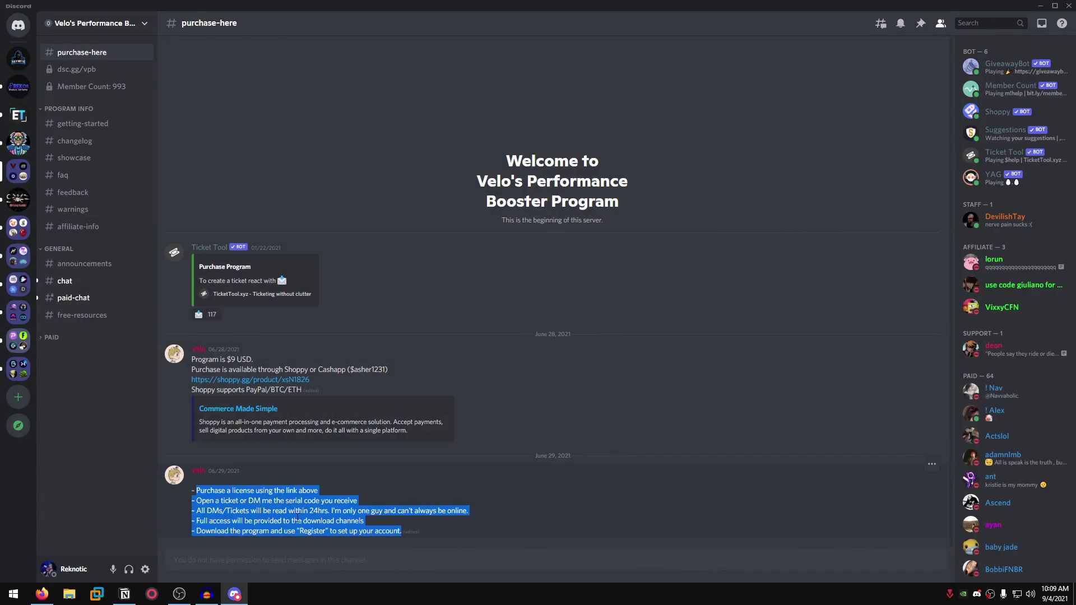
click(394, 524)
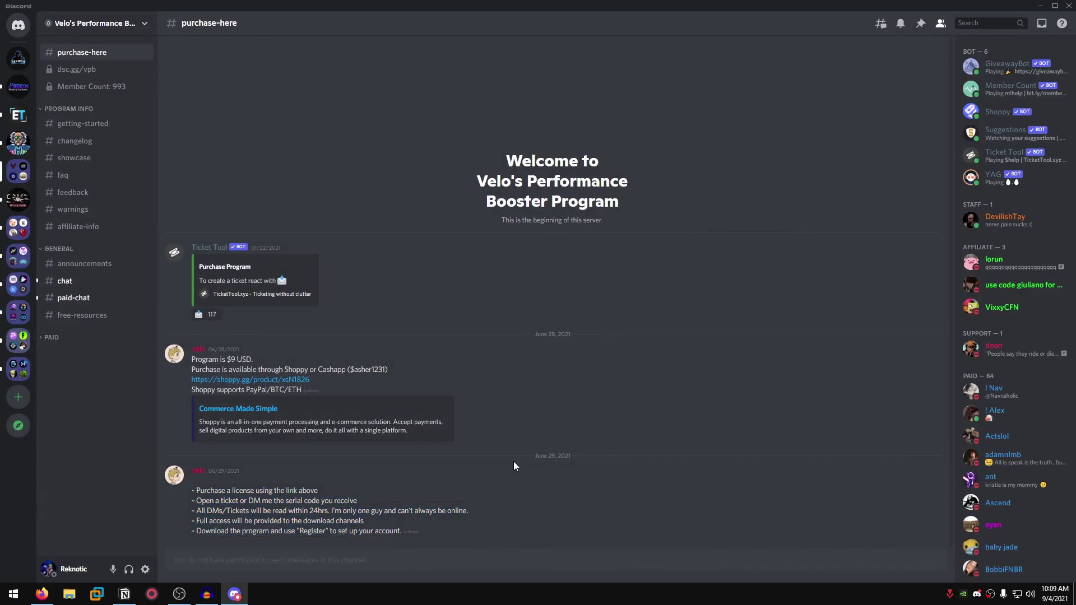
click(78, 298)
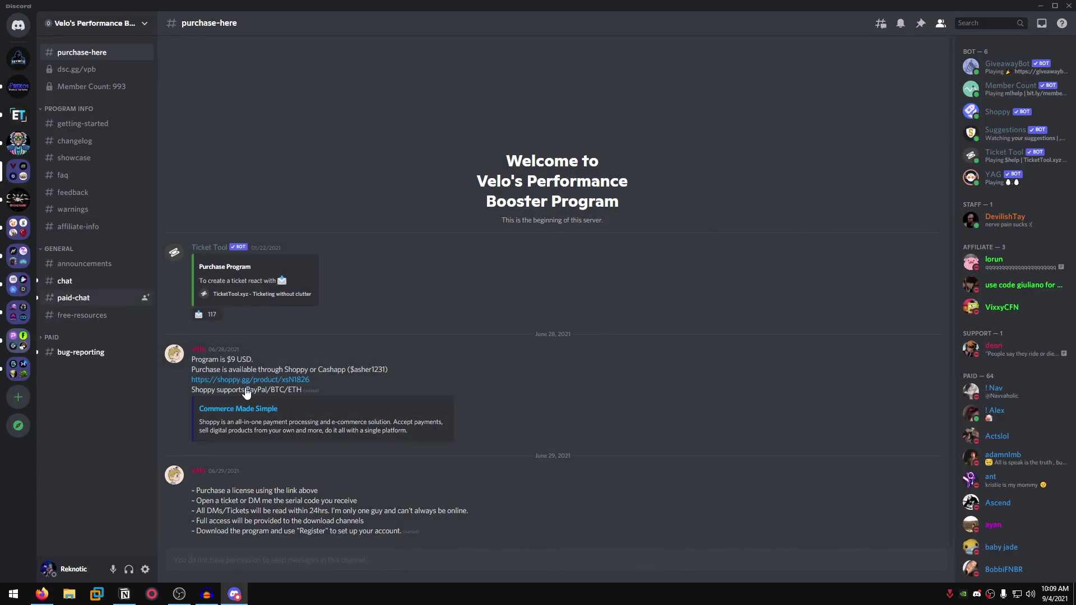
click(47, 338)
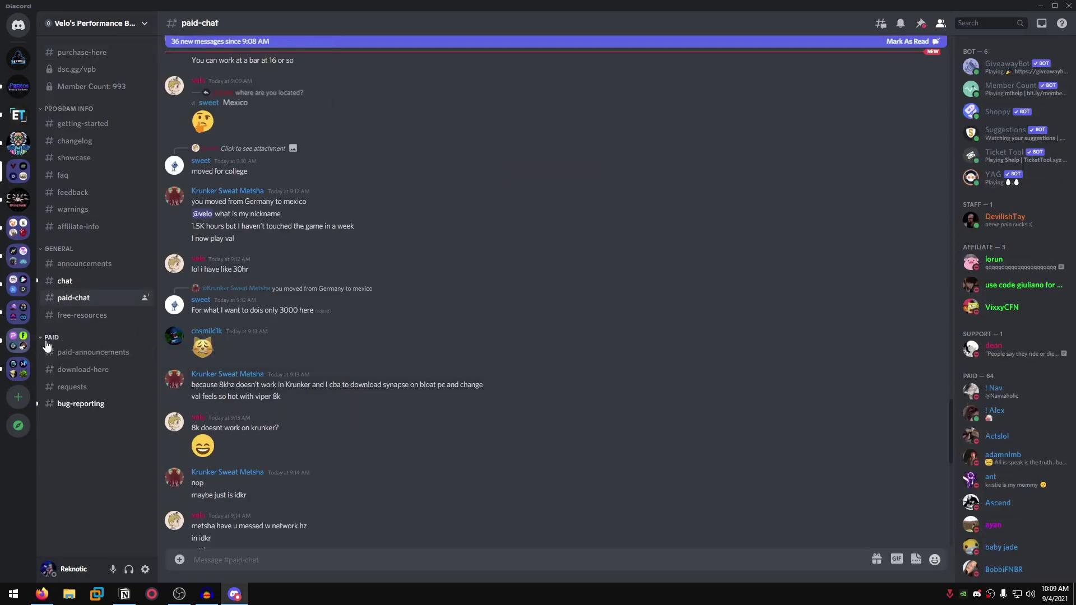
click(87, 354)
click(83, 370)
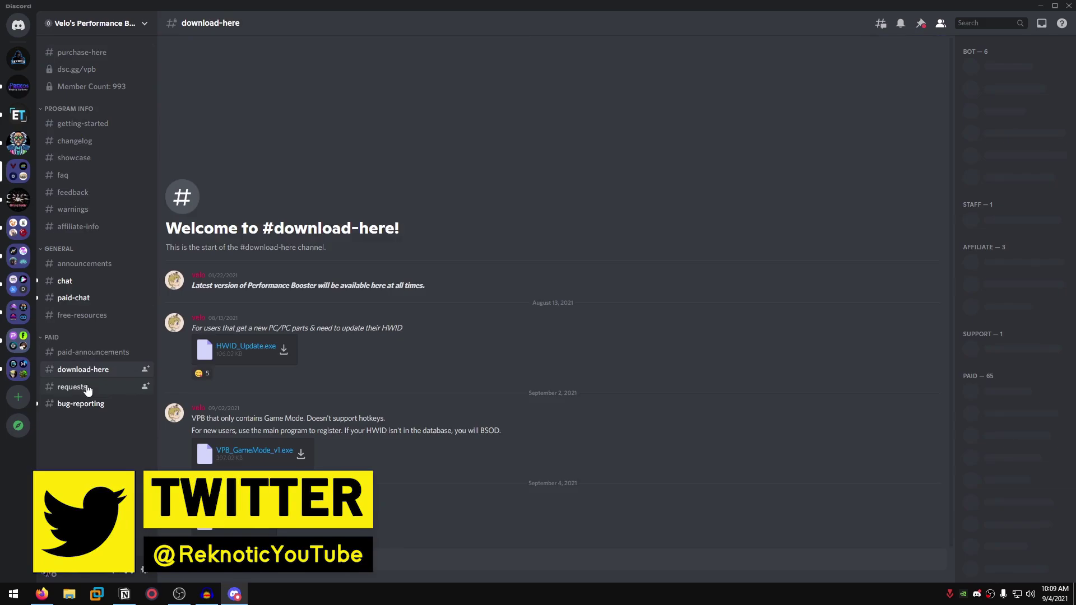
click(84, 387)
click(88, 405)
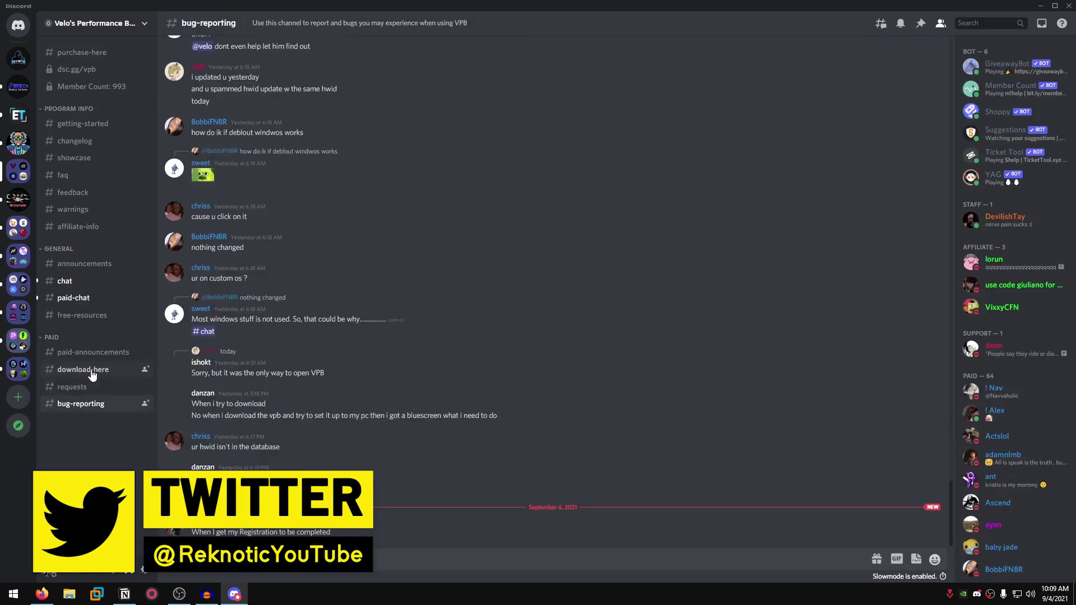
click(90, 371)
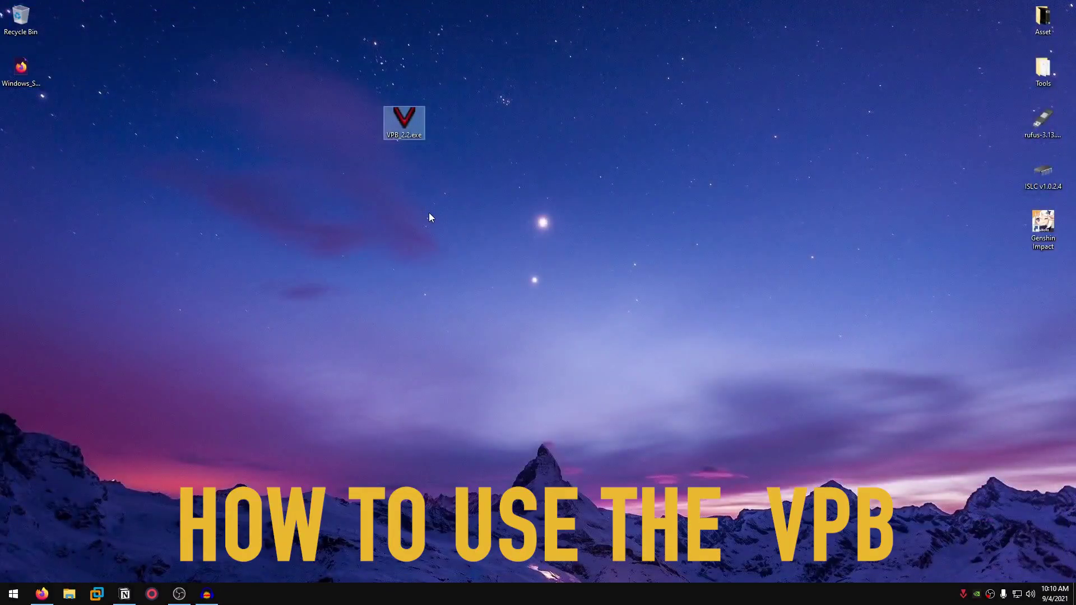
Run VPB_2.2.exe as administrator and go from the Register form to the Login form
drag(404, 124, 191, 124)
right_click(202, 134)
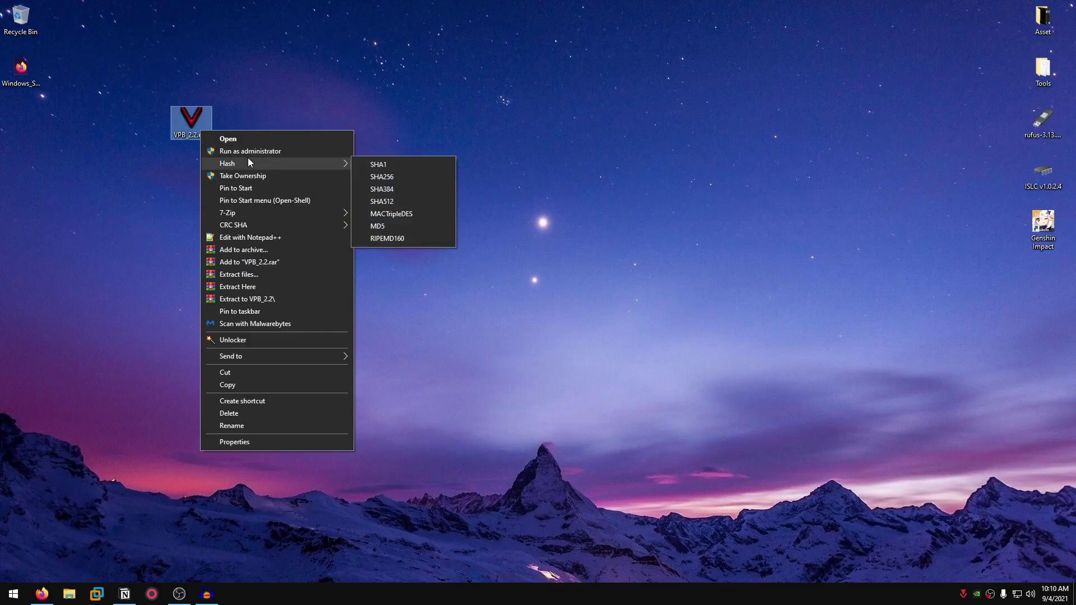
click(250, 147)
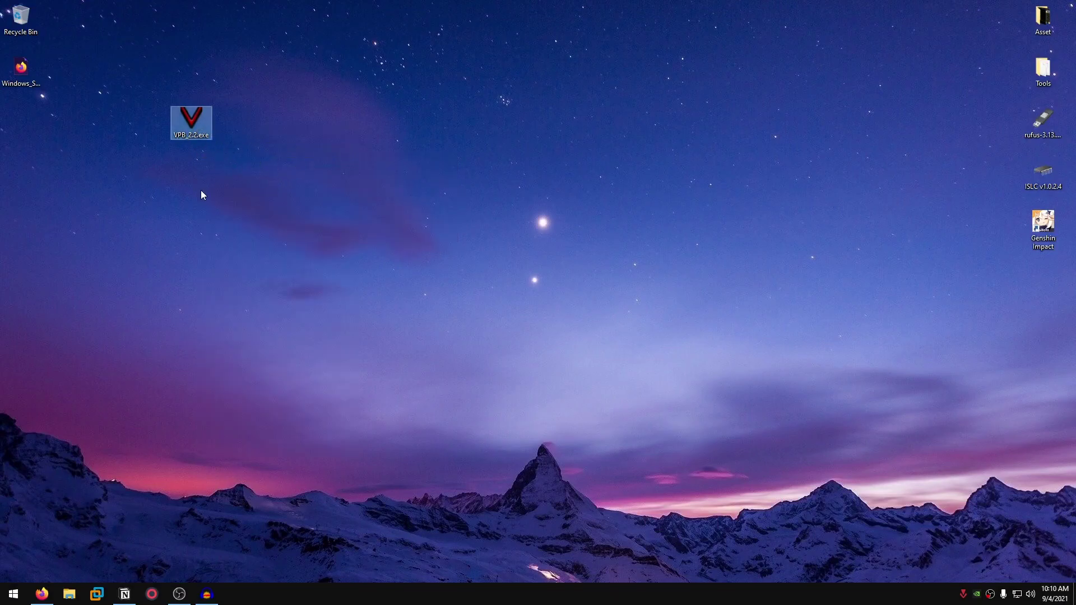
click(451, 265)
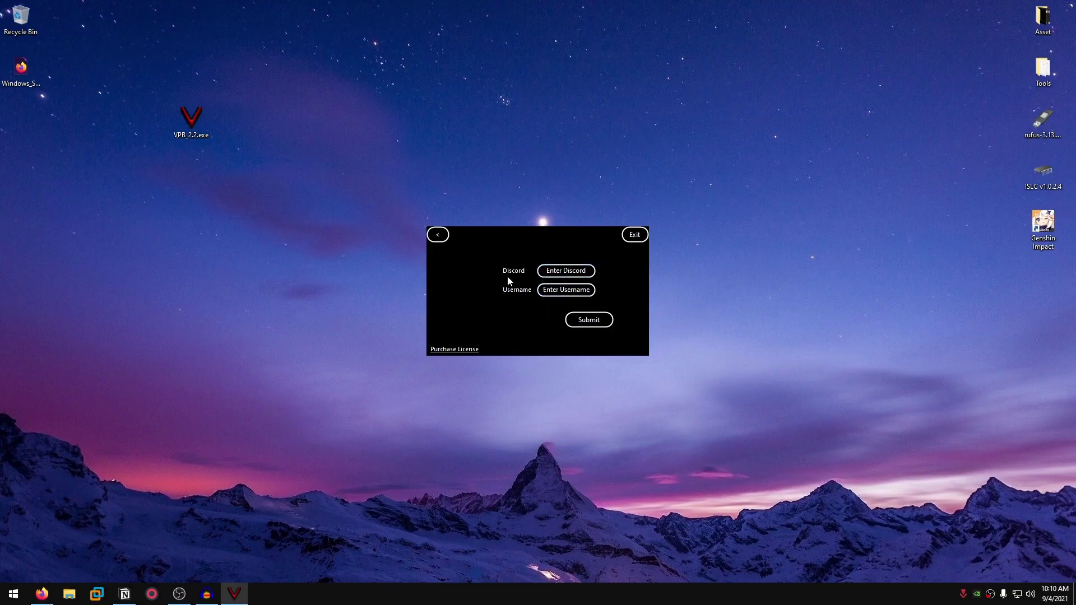
click(438, 234)
click(471, 281)
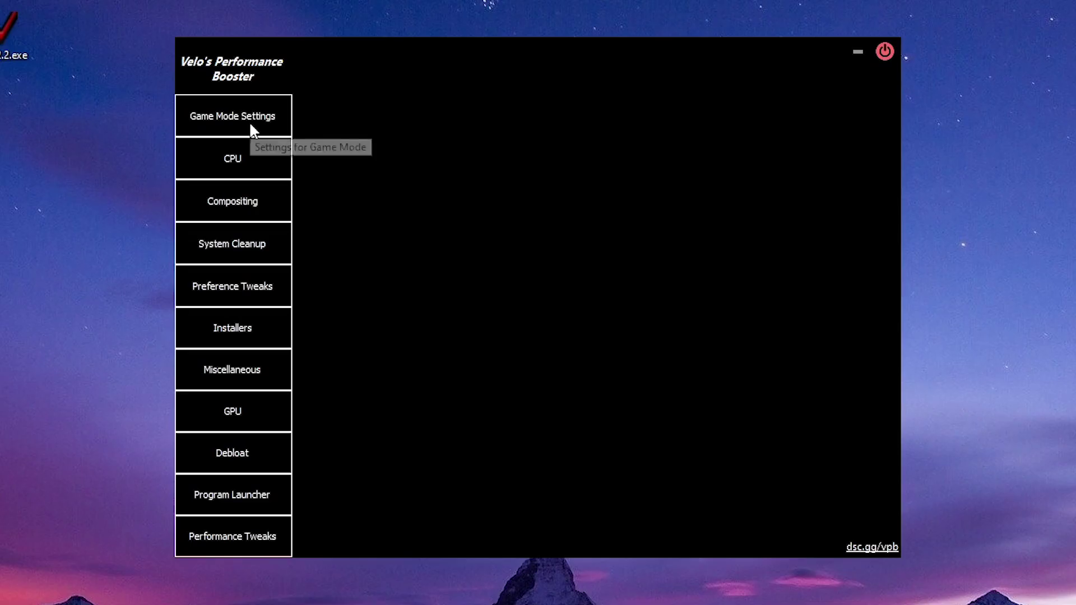
Show the Game Mode Settings page with its six ticked options and Control hotkey modifier
click(352, 177)
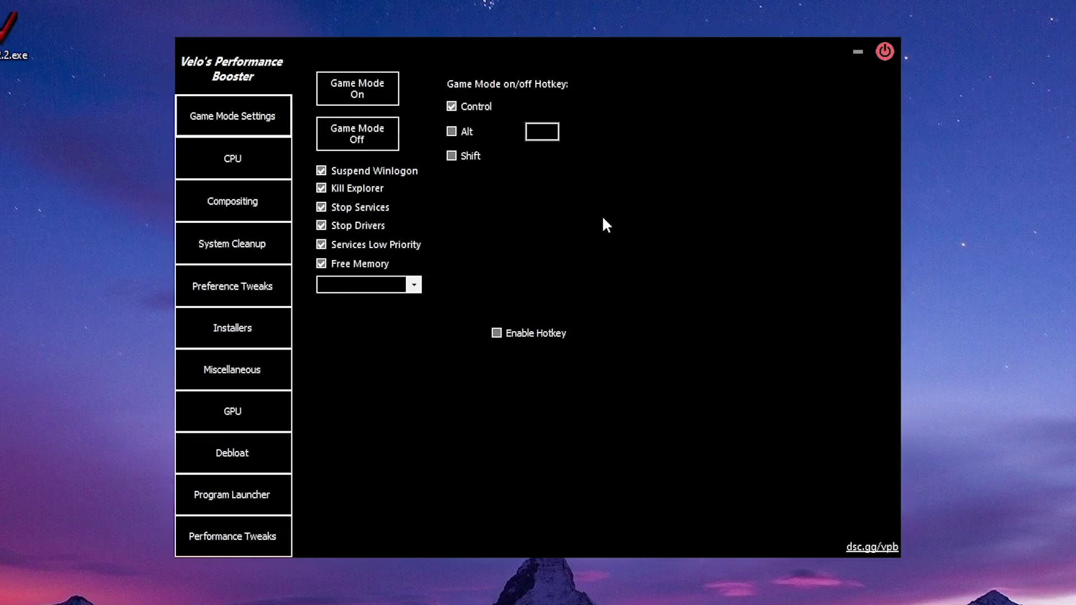
Set the Game Mode hotkey to 'a' without Alt, leave service priority unchanged, and switch to CPU tweaks
click(452, 132)
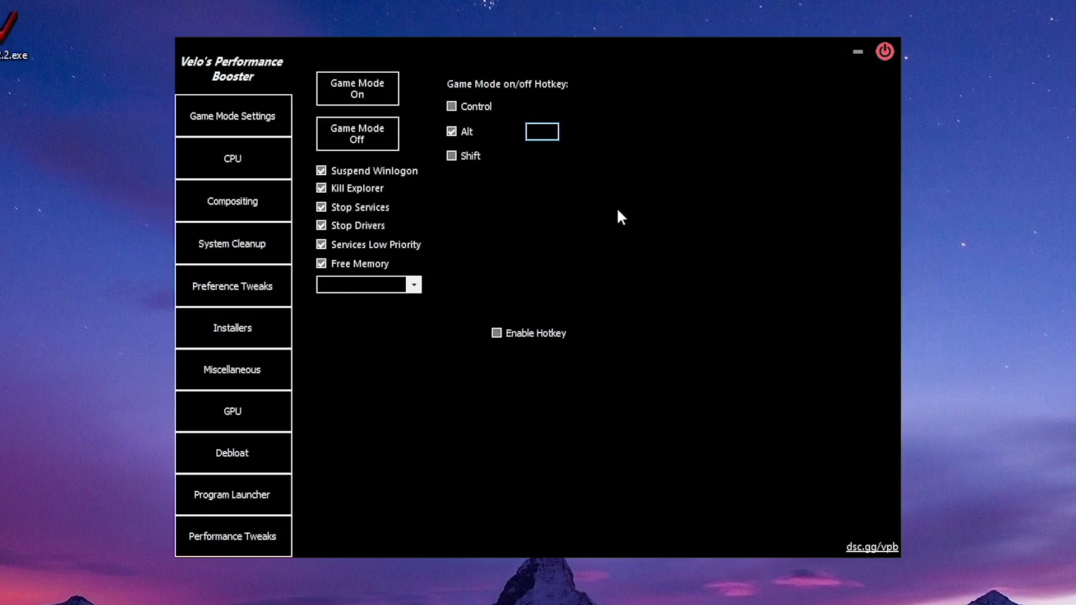
text(a)
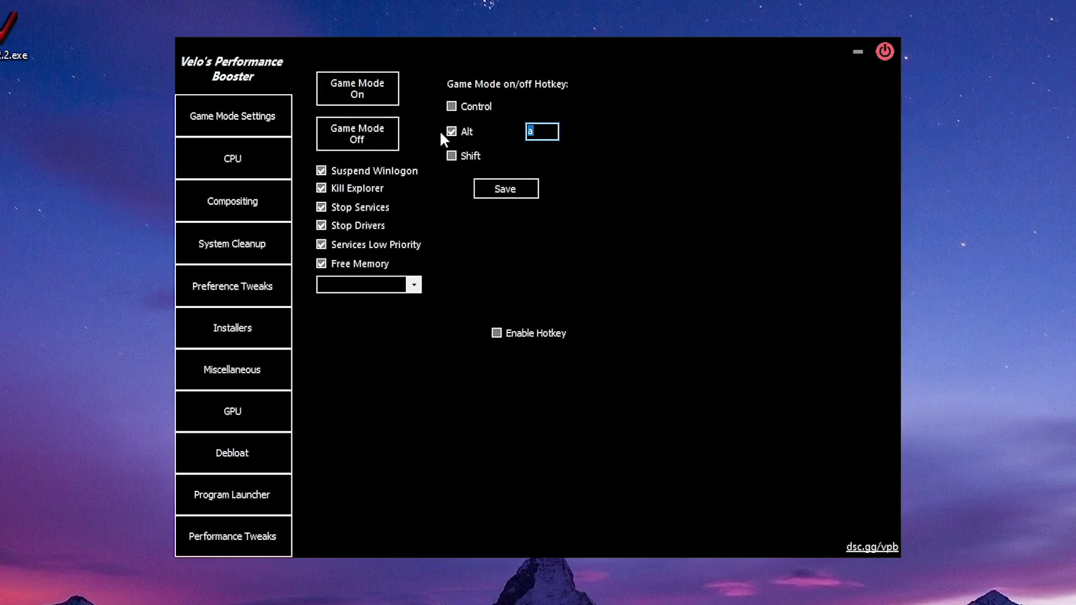
click(451, 131)
click(413, 284)
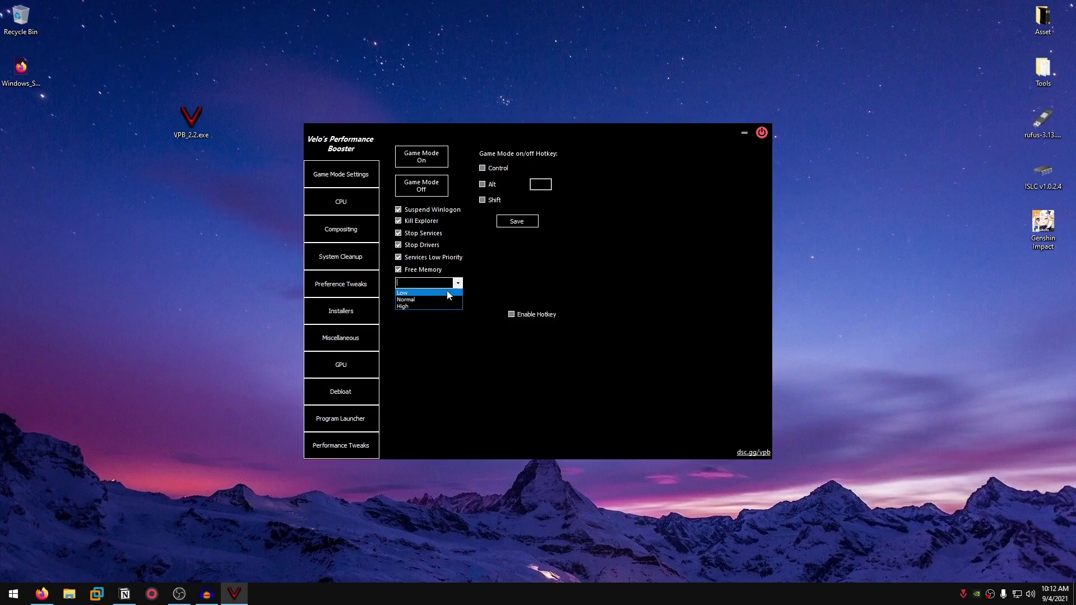
click(519, 281)
click(255, 158)
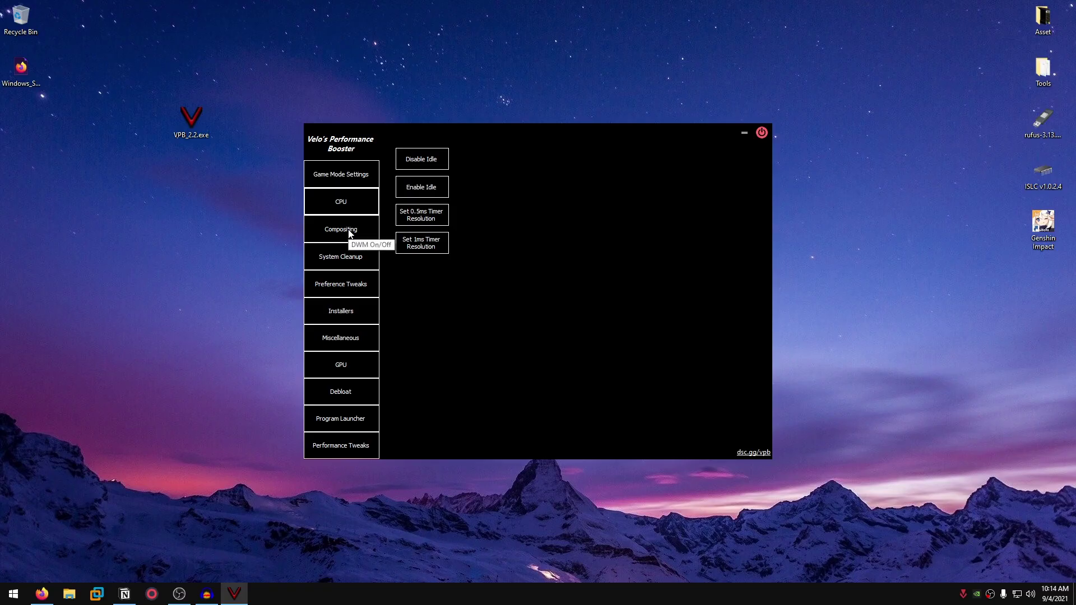
Switch to the Compositing page offering Kill DWM, Restore DWM, Toggle FSE and Restart Graphics Driver
click(232, 201)
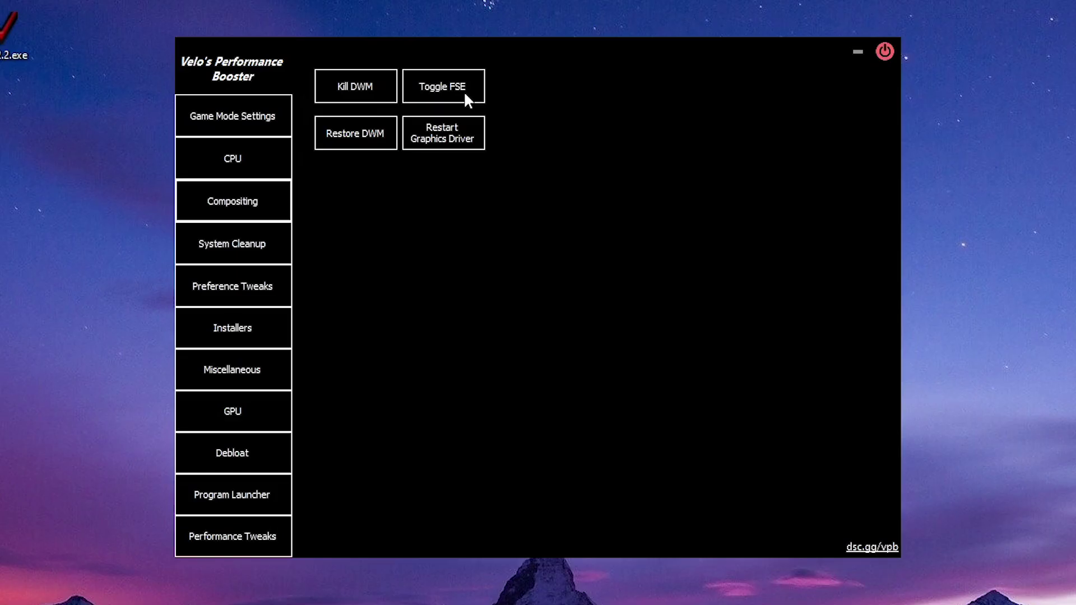
Decline the Toggle FSE prompt with No so FSE stays enabled, then move to System Cleanup
click(489, 158)
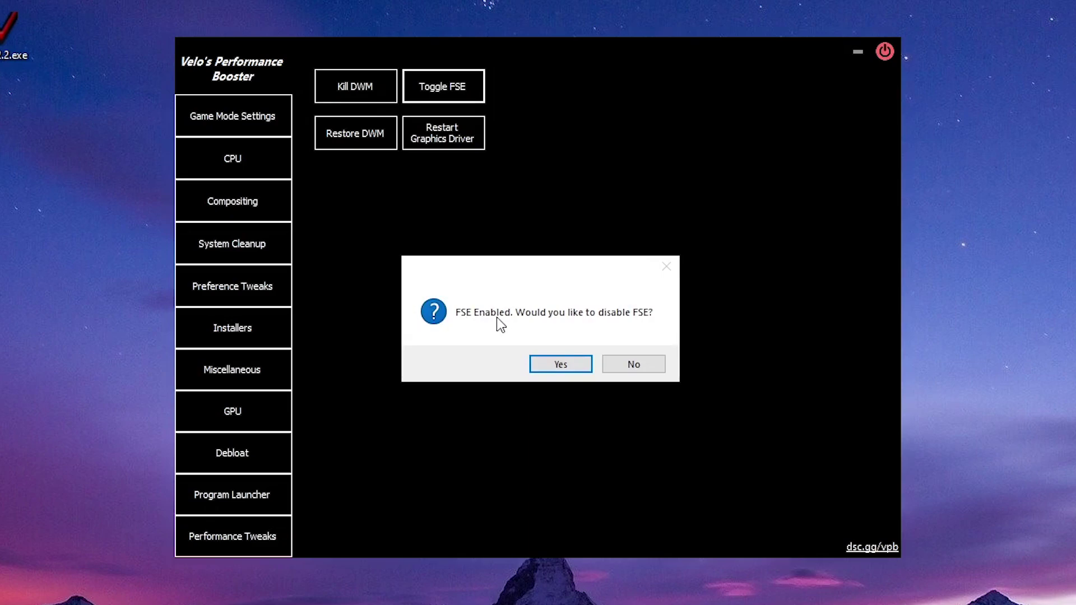
click(654, 364)
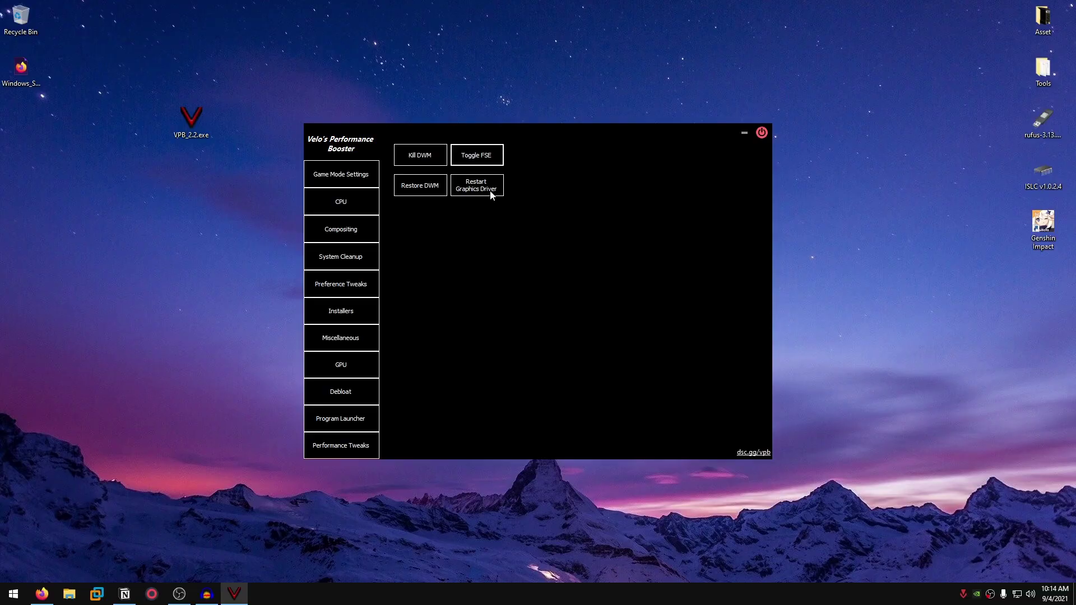
click(375, 257)
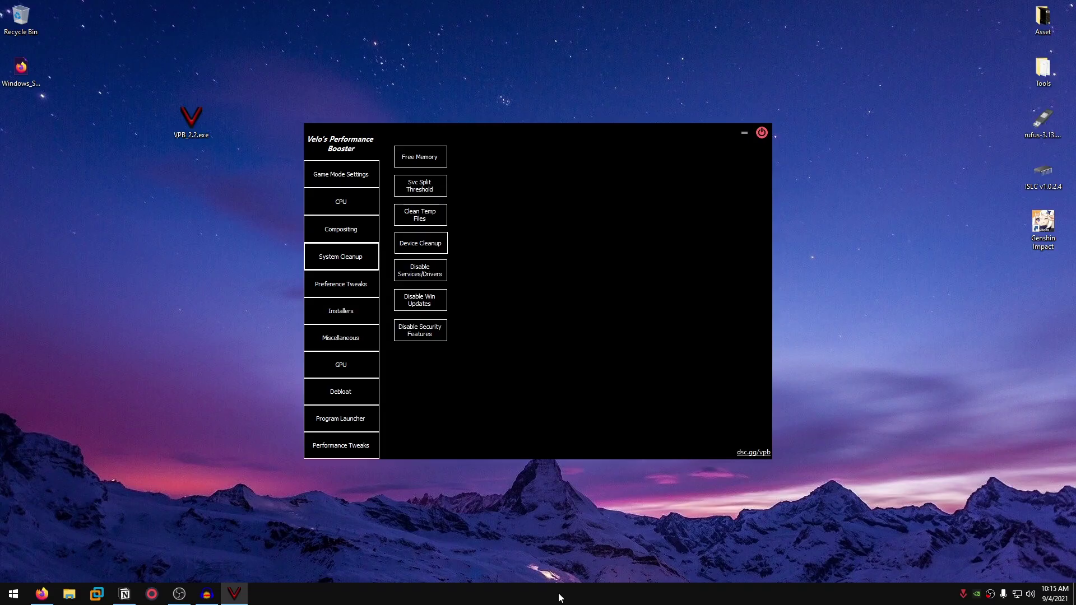
Inspect the DCOM and Local Service host groups and CPU graph in Task Manager, then run Disable Security Features
right_click(559, 594)
click(591, 536)
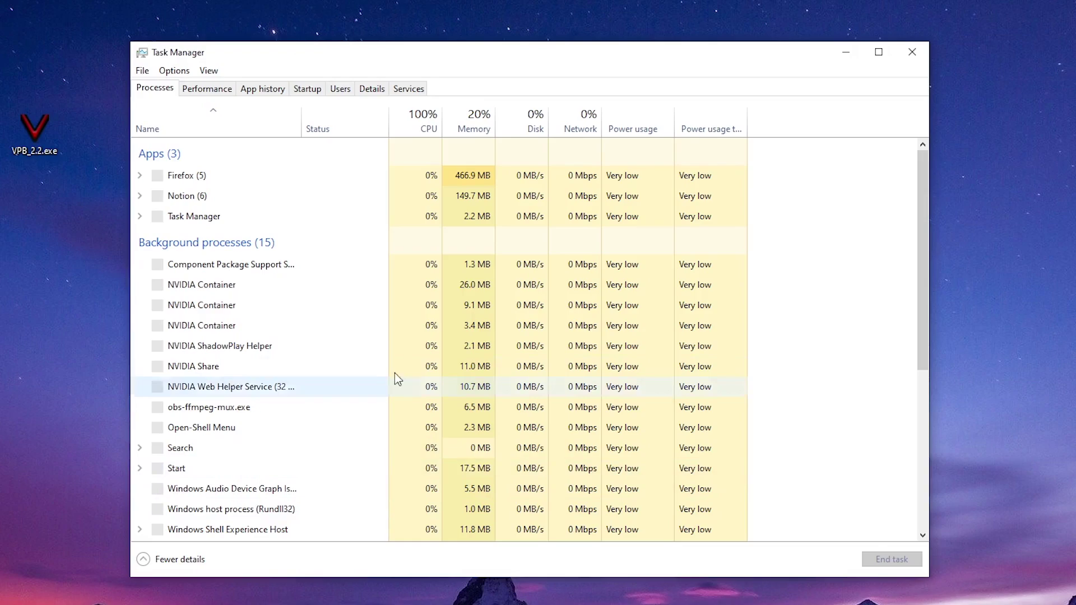
scroll(343, 334, down, 5)
scroll(344, 342, down, 4)
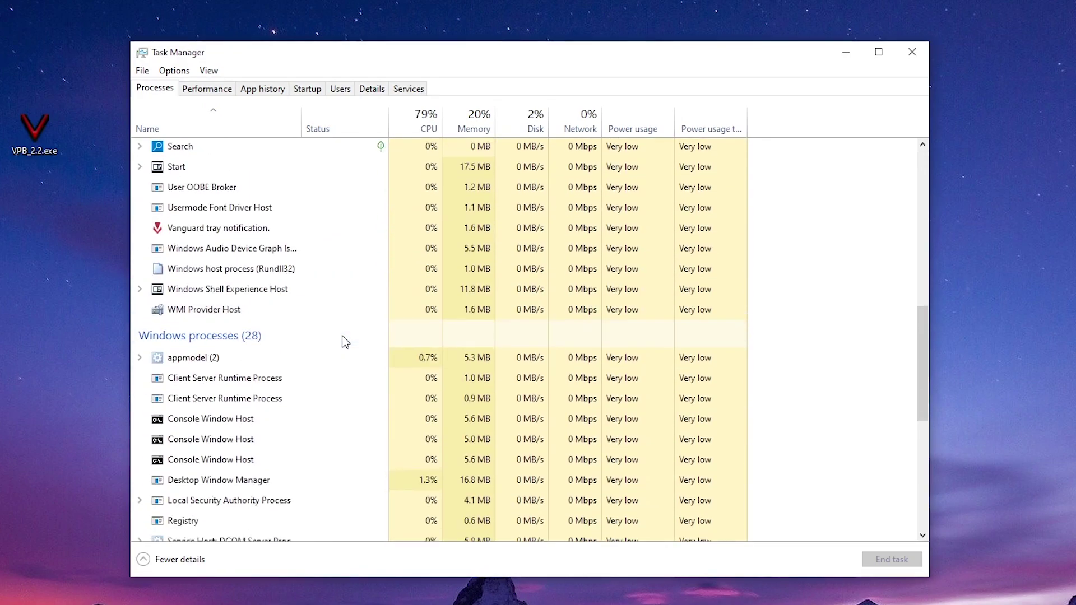
click(307, 374)
scroll(307, 381, down, 1)
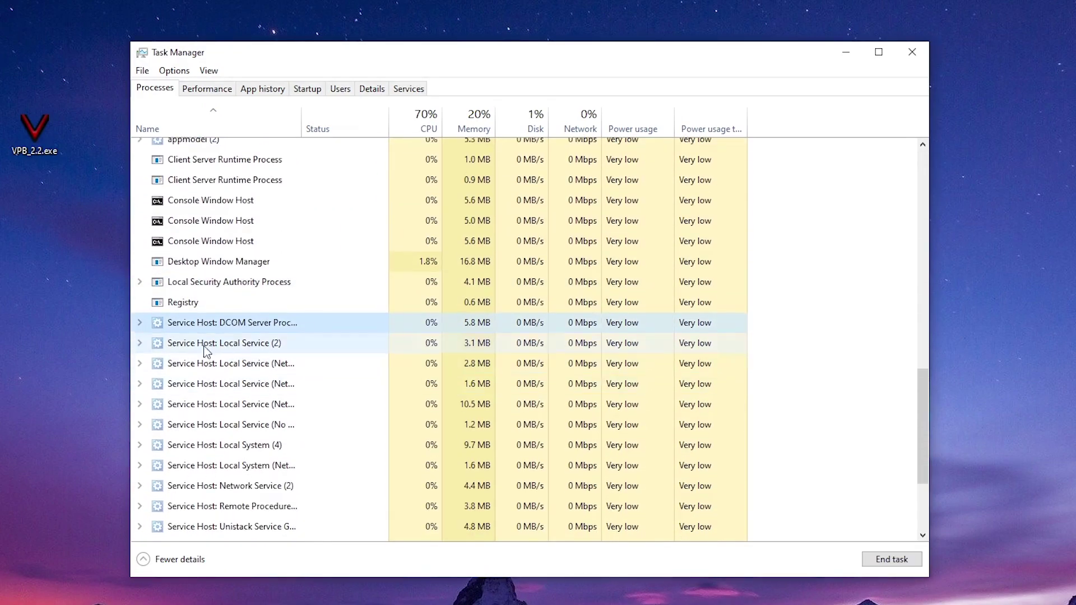
click(139, 324)
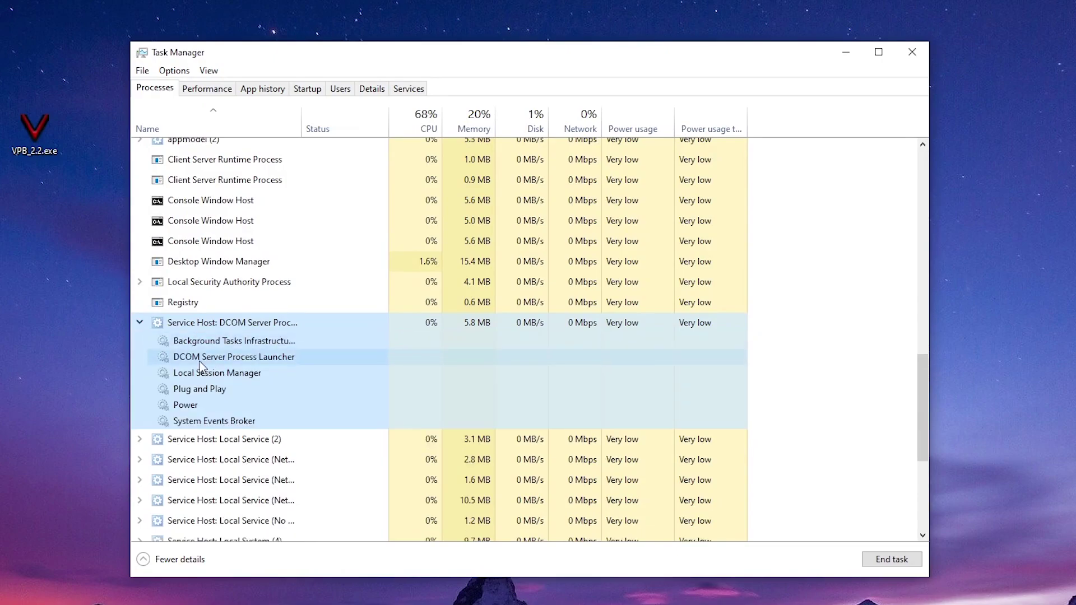
click(139, 323)
click(139, 342)
click(140, 344)
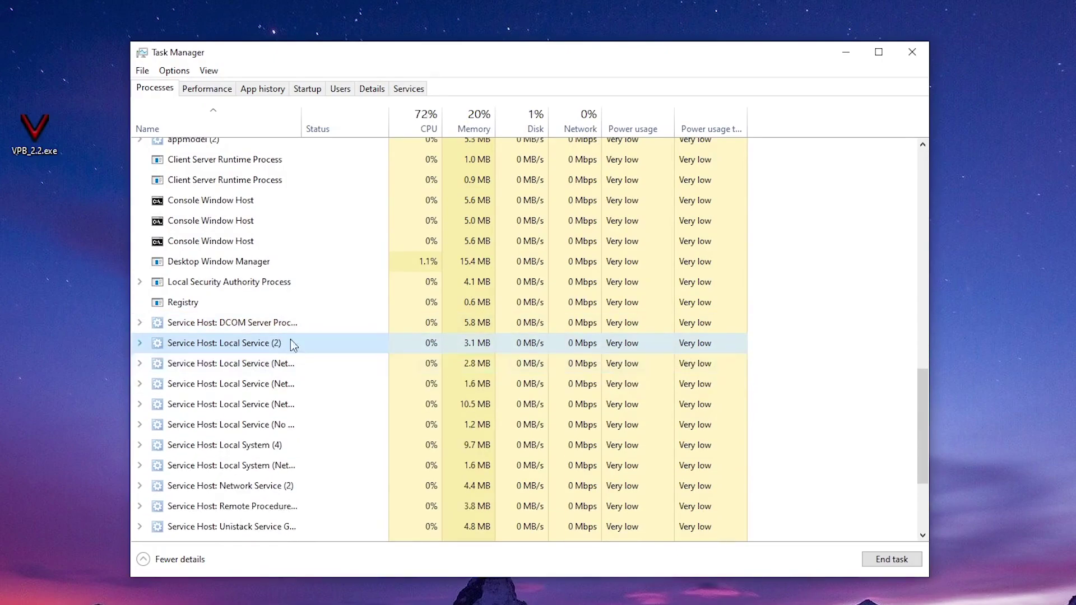
click(207, 88)
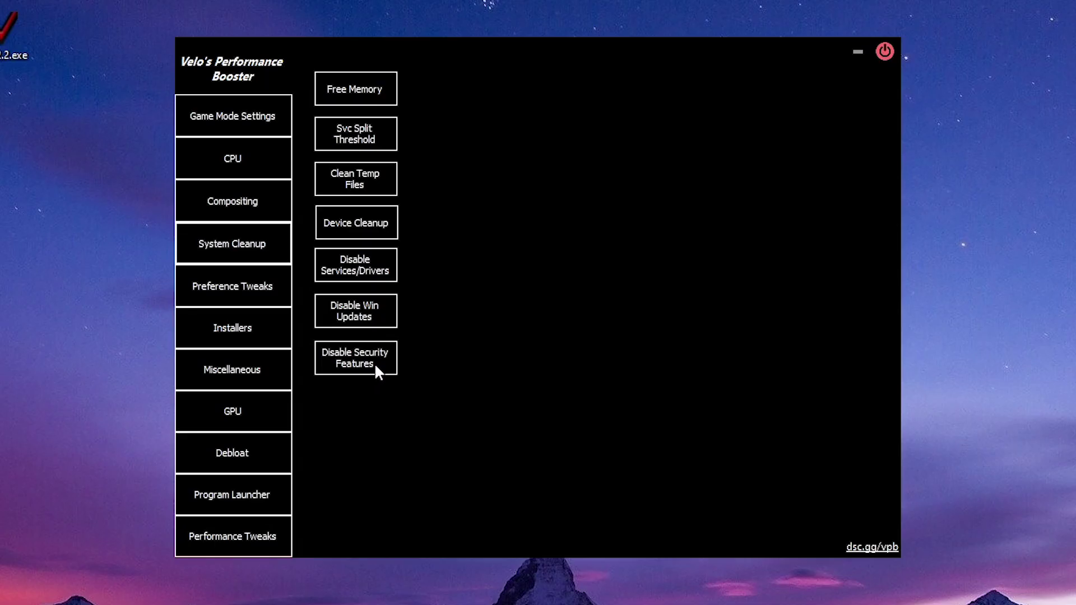
click(374, 362)
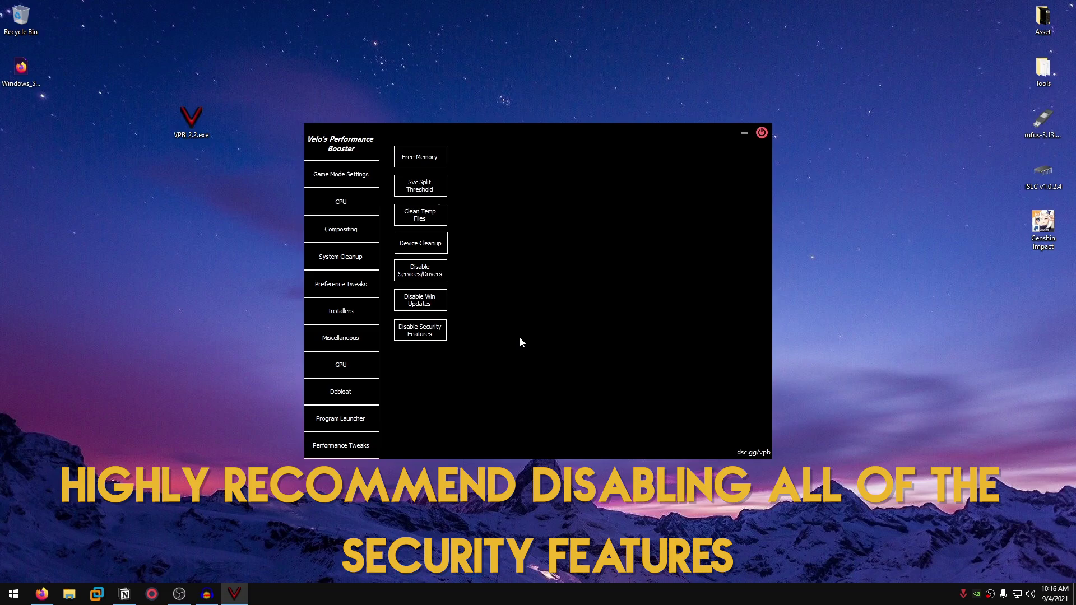
On the Preference Tweaks page, set Win32 separation priority to 26
click(351, 285)
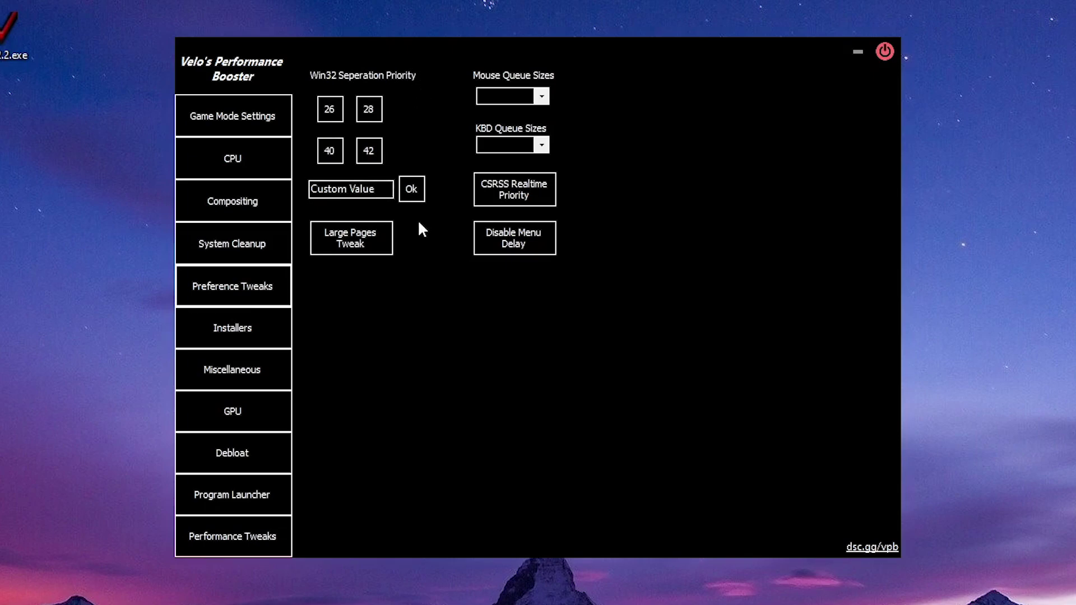
click(331, 110)
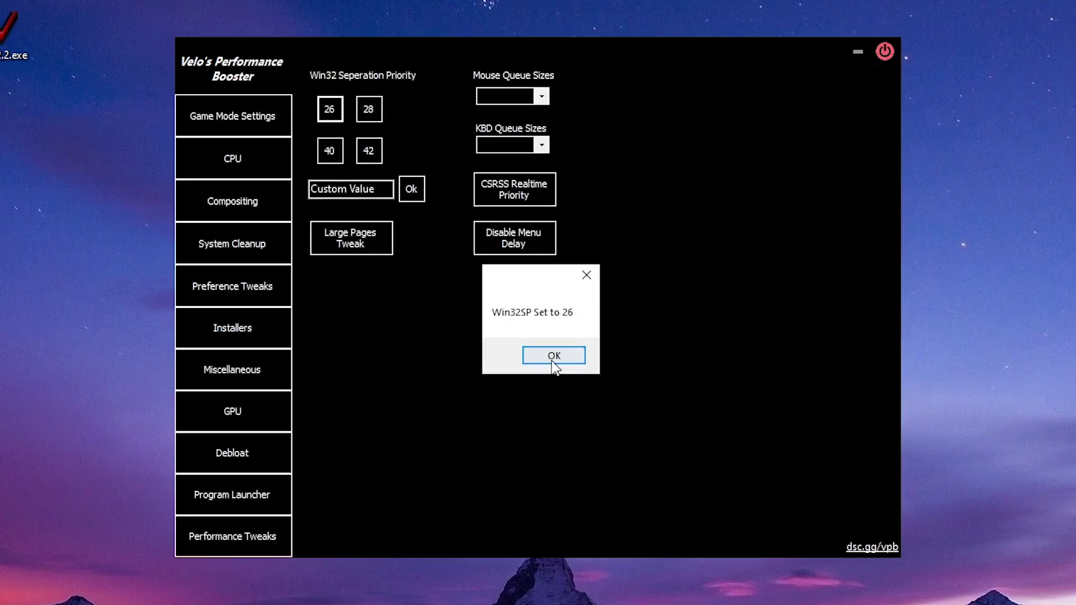
click(553, 356)
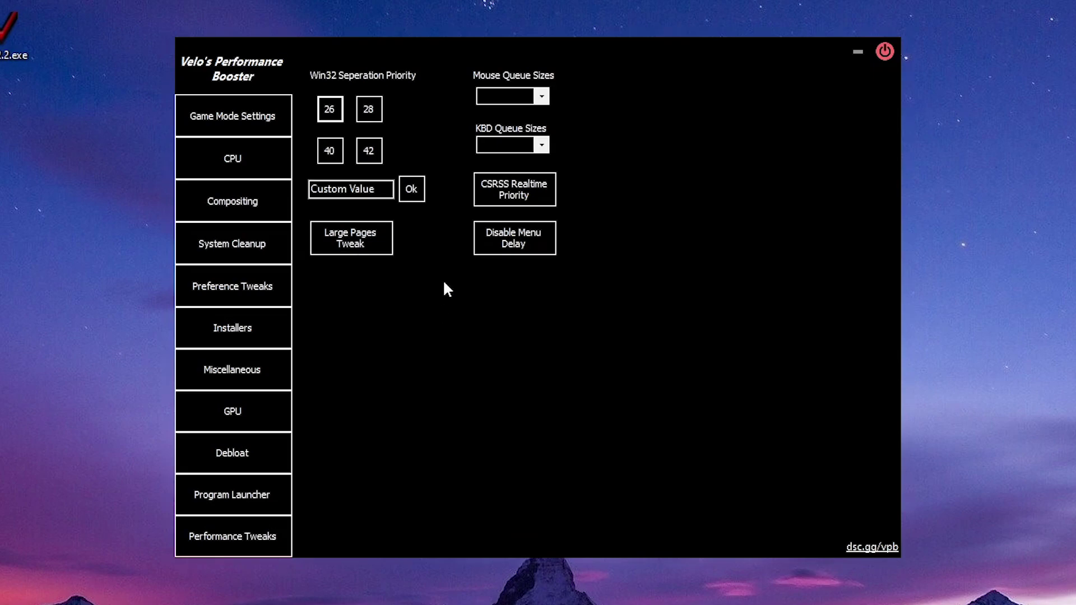
Apply Large Pages, set both queue sizes to 20, and give CSRSS realtime priority without rebooting
click(352, 246)
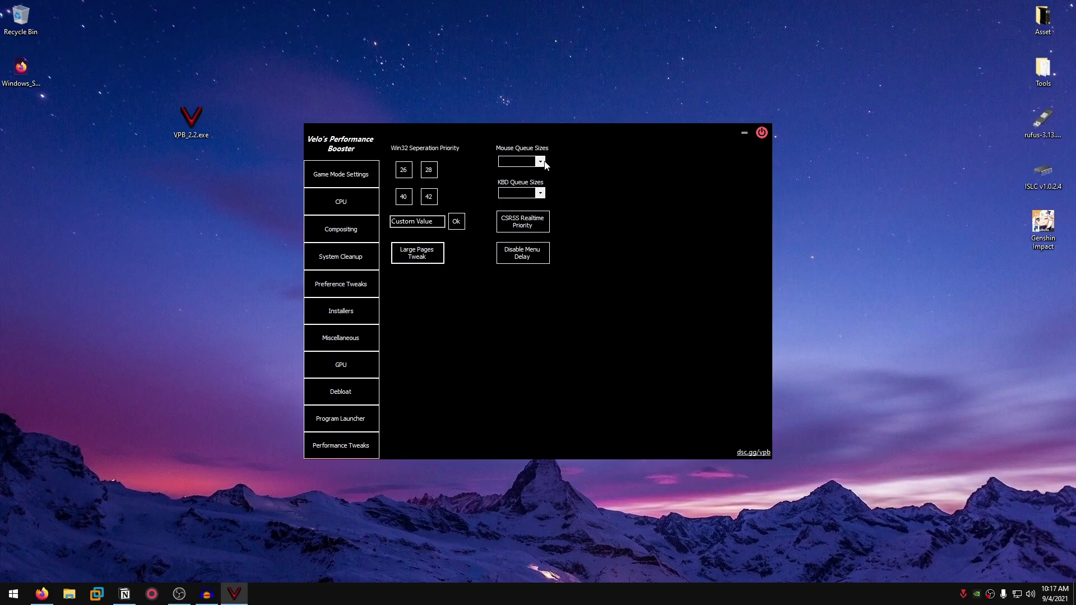
click(541, 96)
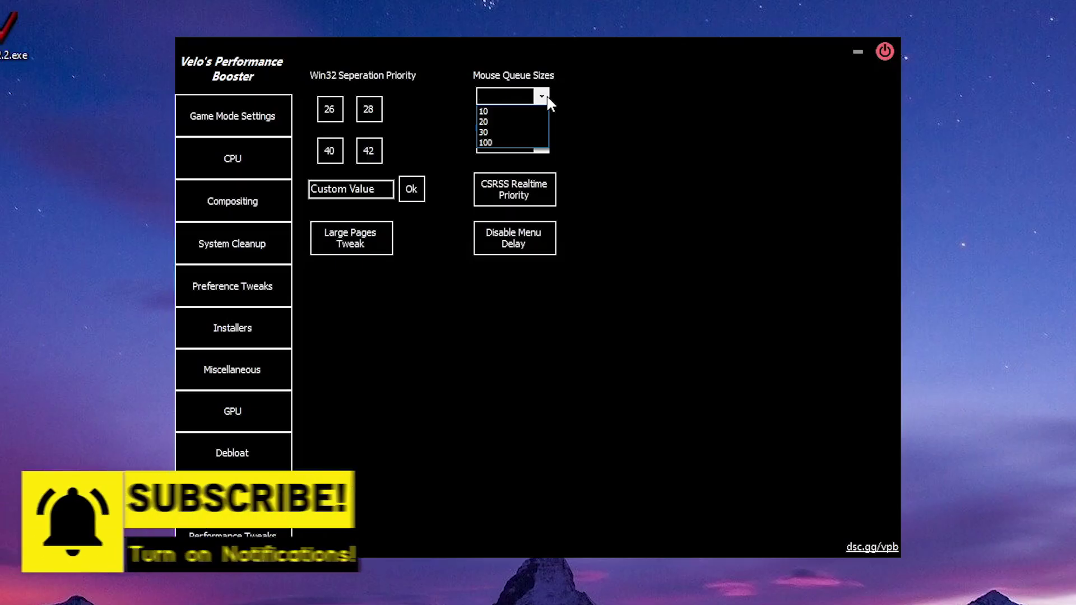
click(525, 121)
click(542, 145)
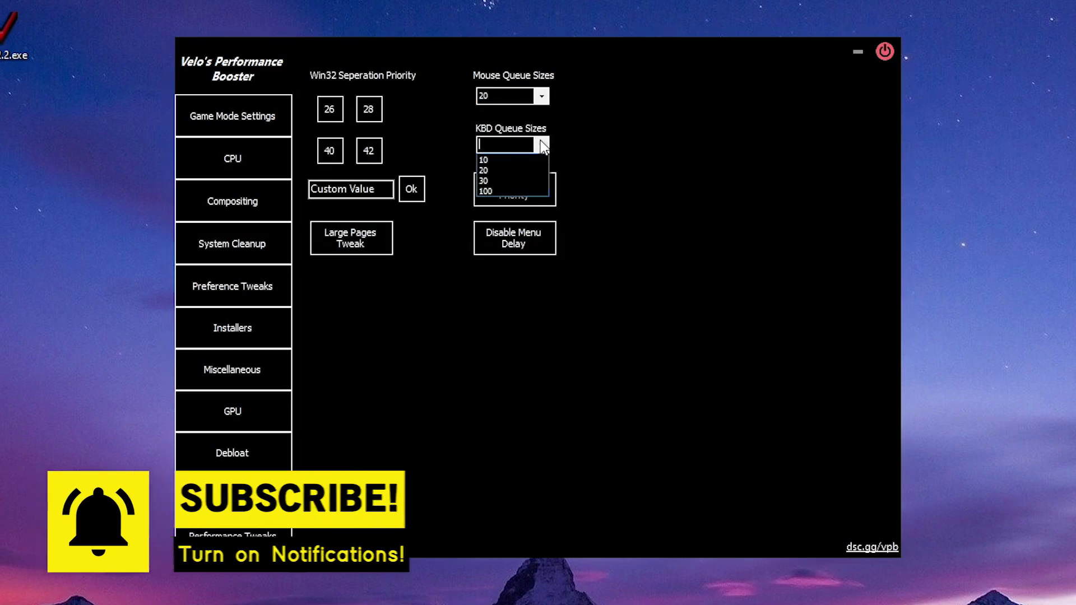
click(507, 170)
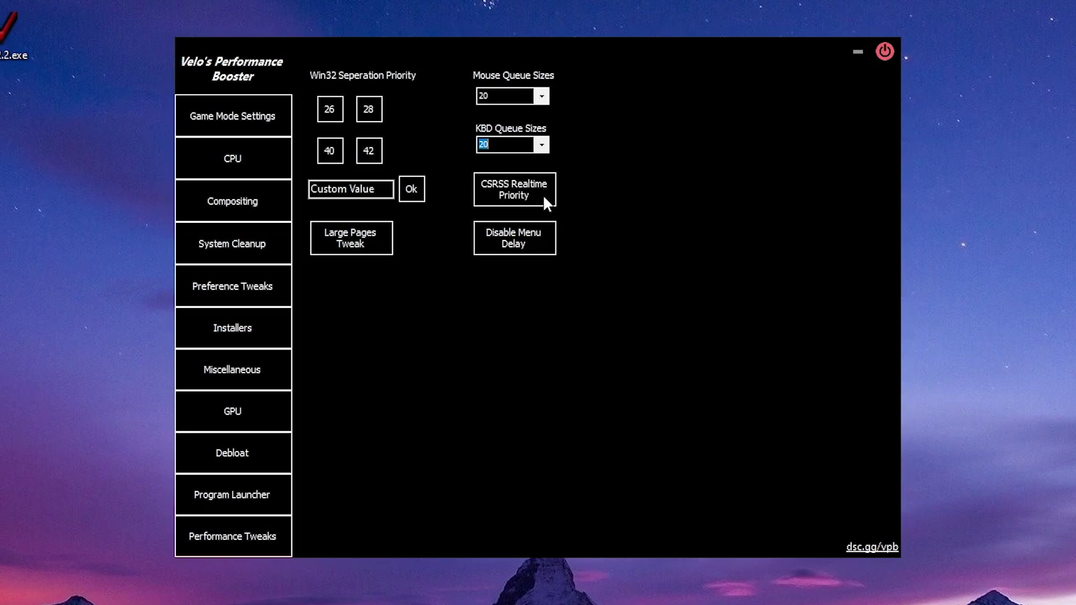
click(542, 194)
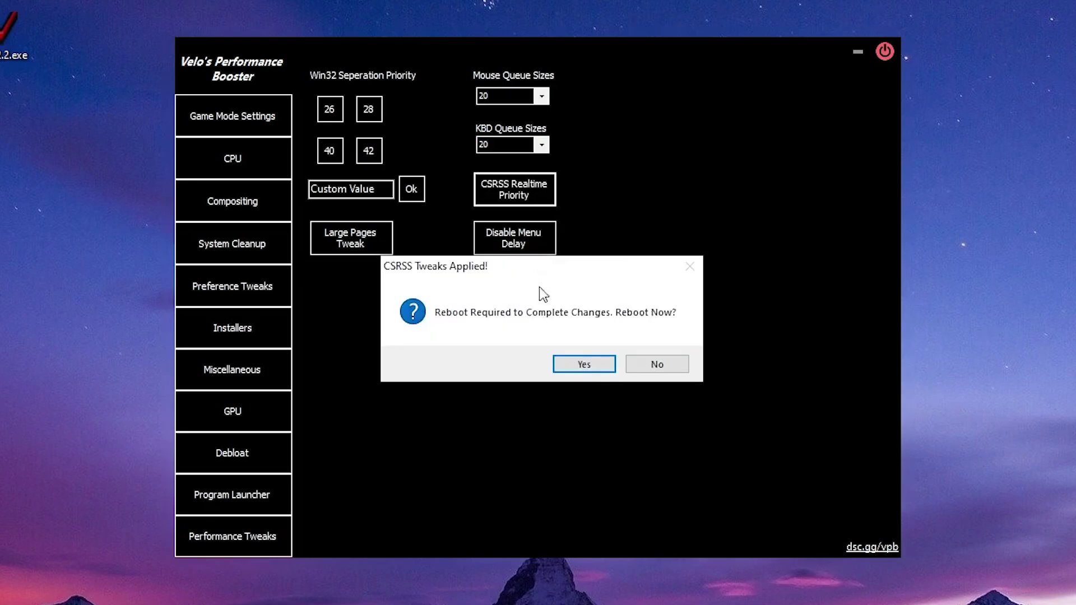
click(646, 363)
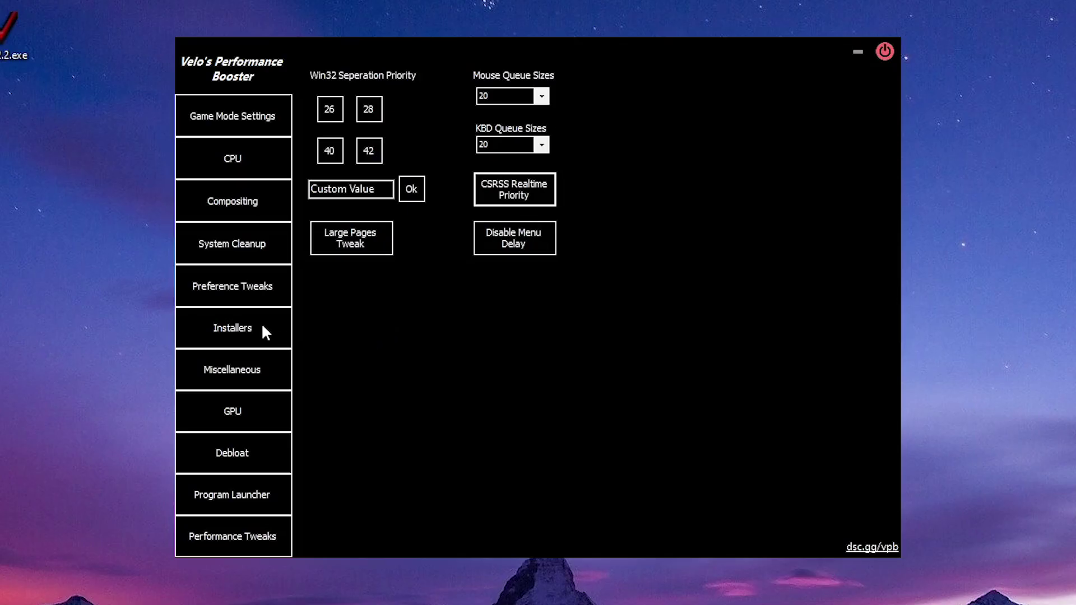
click(263, 331)
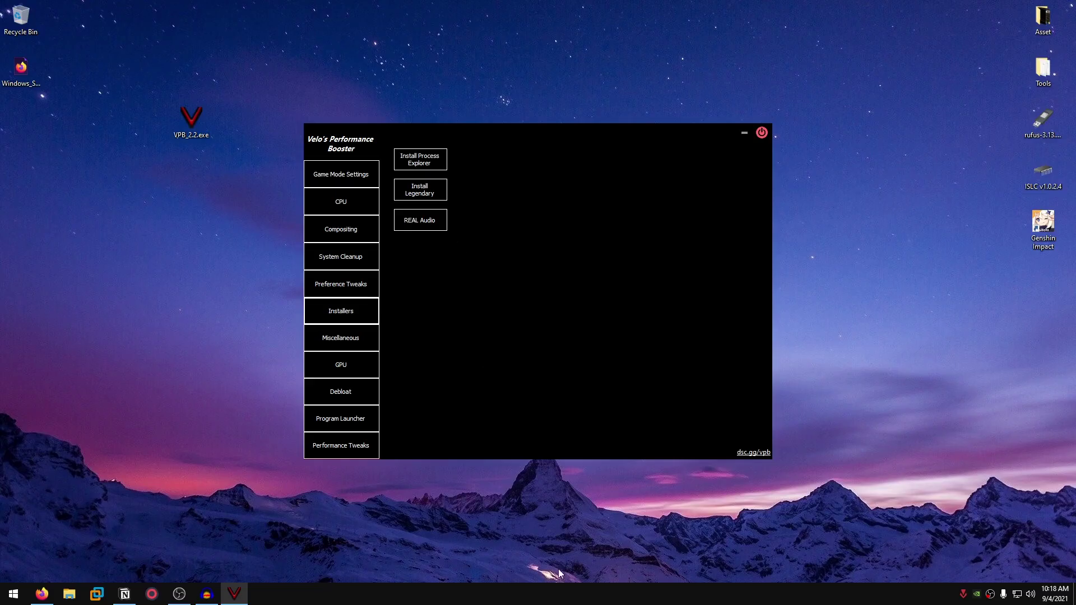
right_click(583, 596)
click(464, 356)
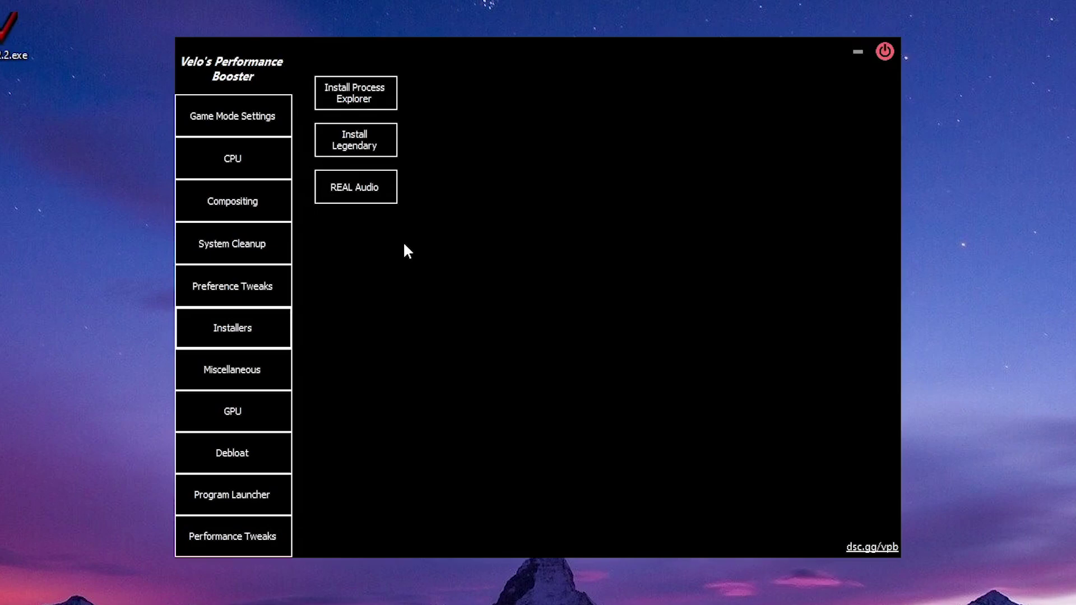
click(263, 371)
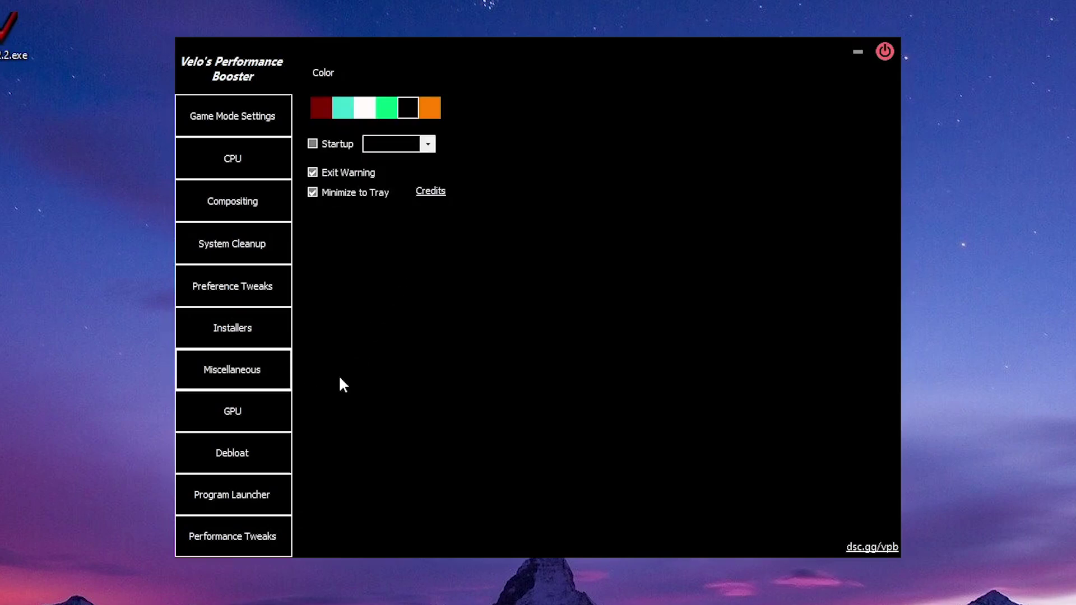
click(327, 111)
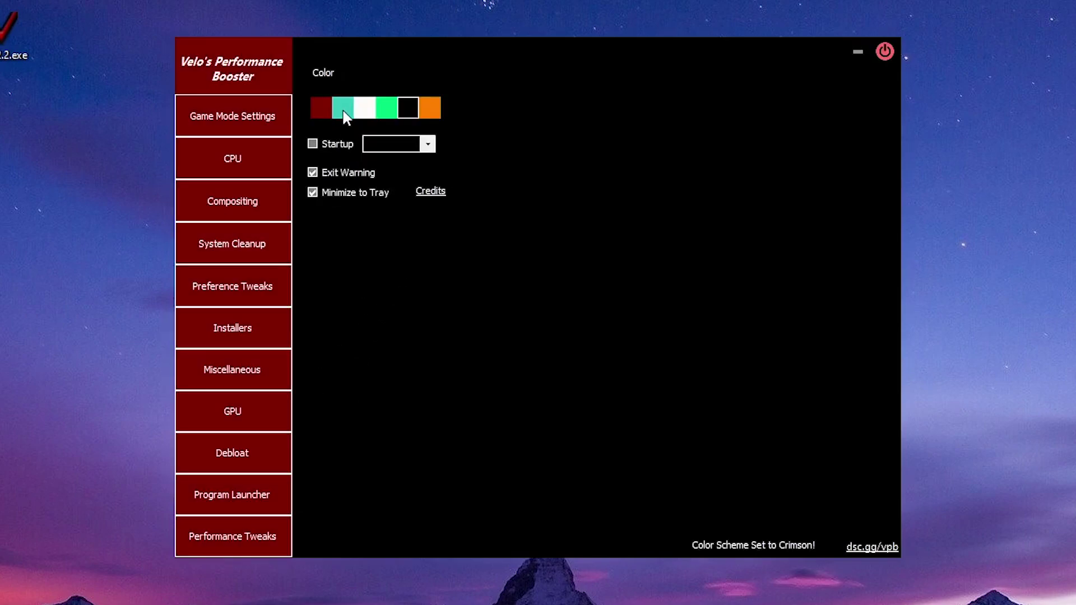
click(344, 110)
click(364, 111)
click(408, 108)
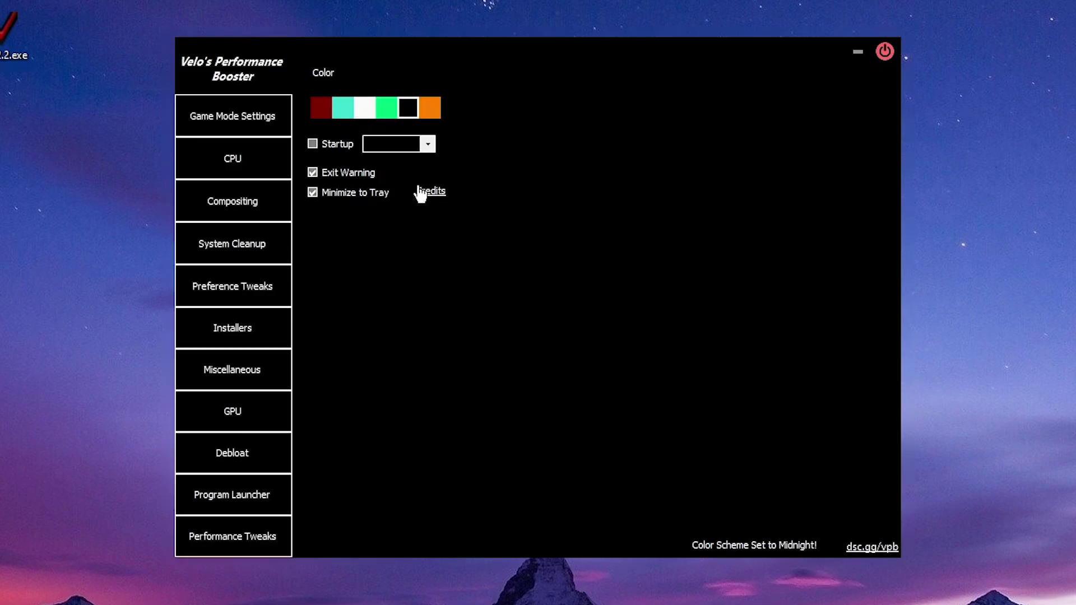
click(312, 143)
click(427, 144)
click(311, 144)
click(310, 143)
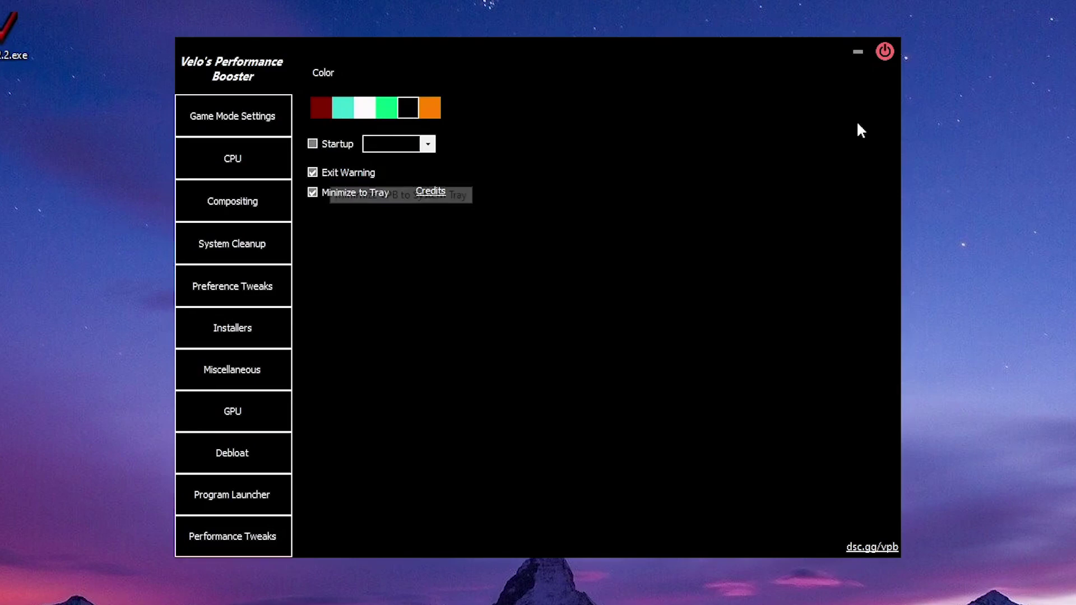
click(884, 51)
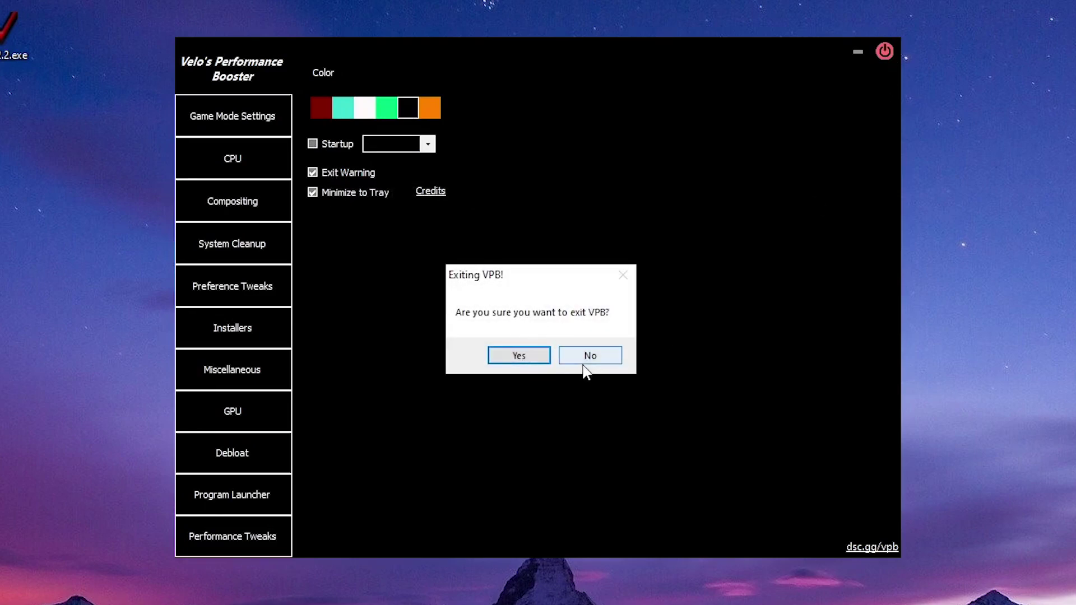
click(610, 355)
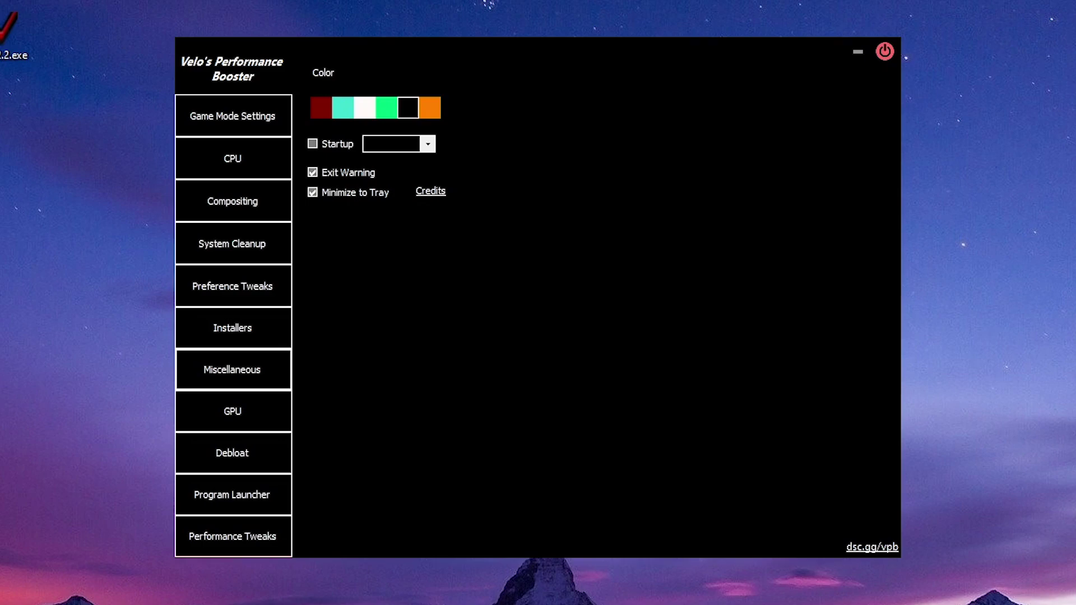
click(431, 192)
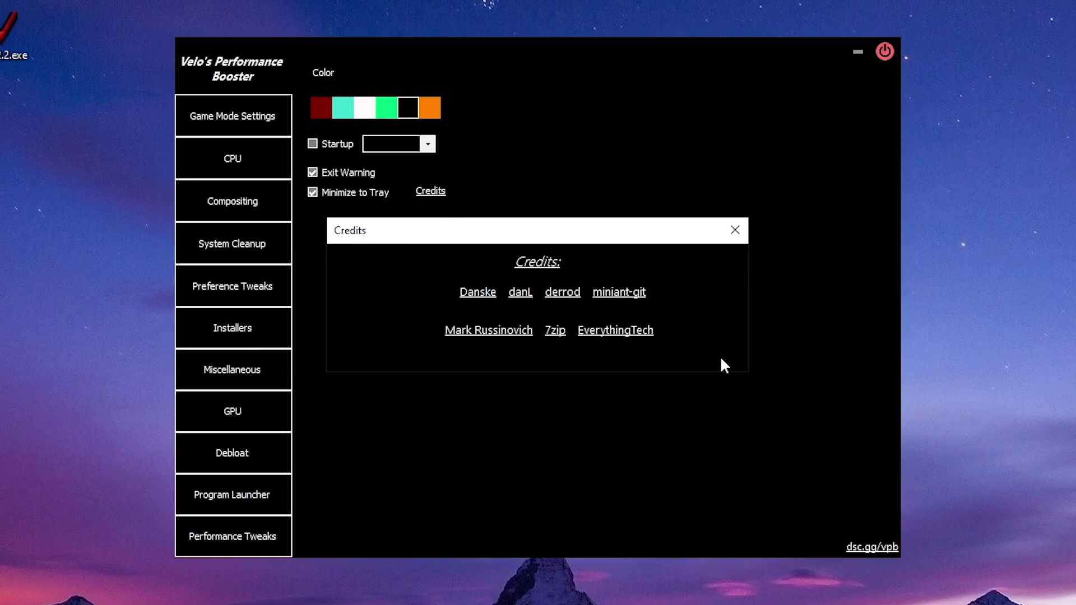
click(567, 417)
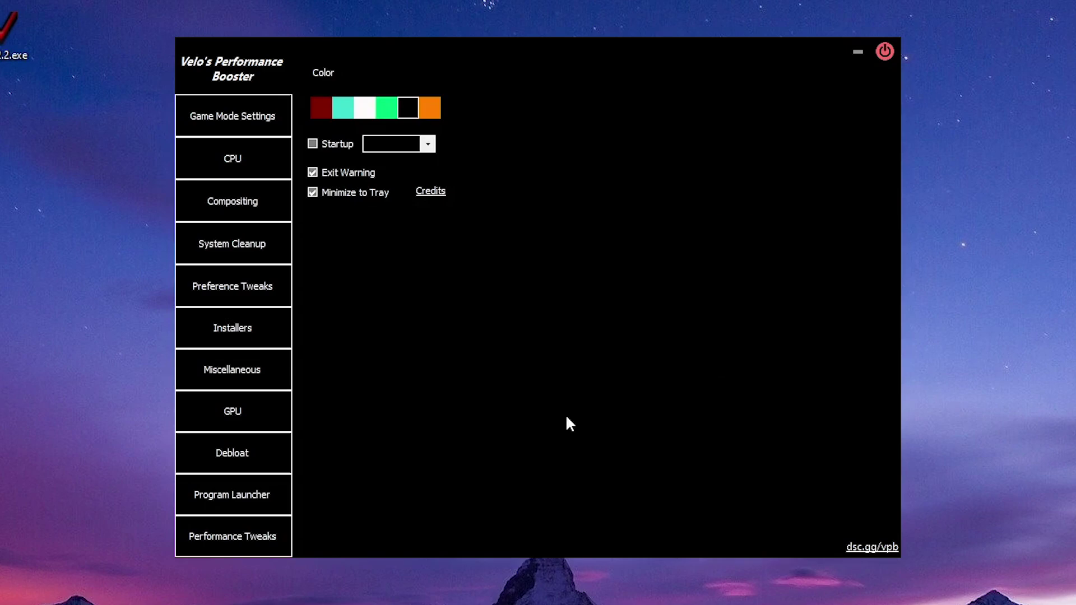
Show the GPU page's NIP import sets: Single Player, Multiplayer and Basics
click(267, 419)
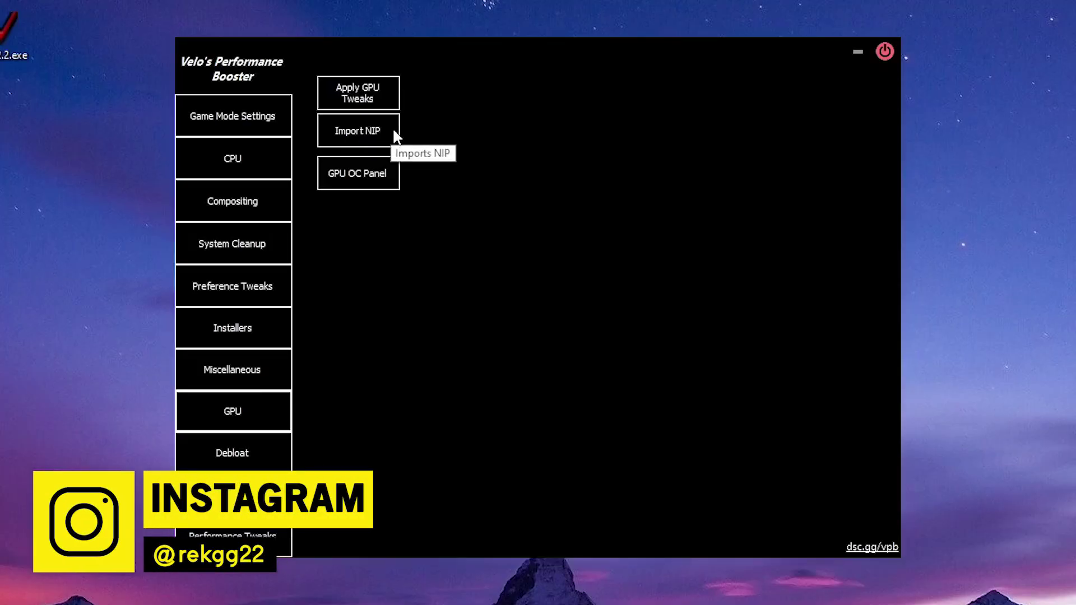
click(425, 185)
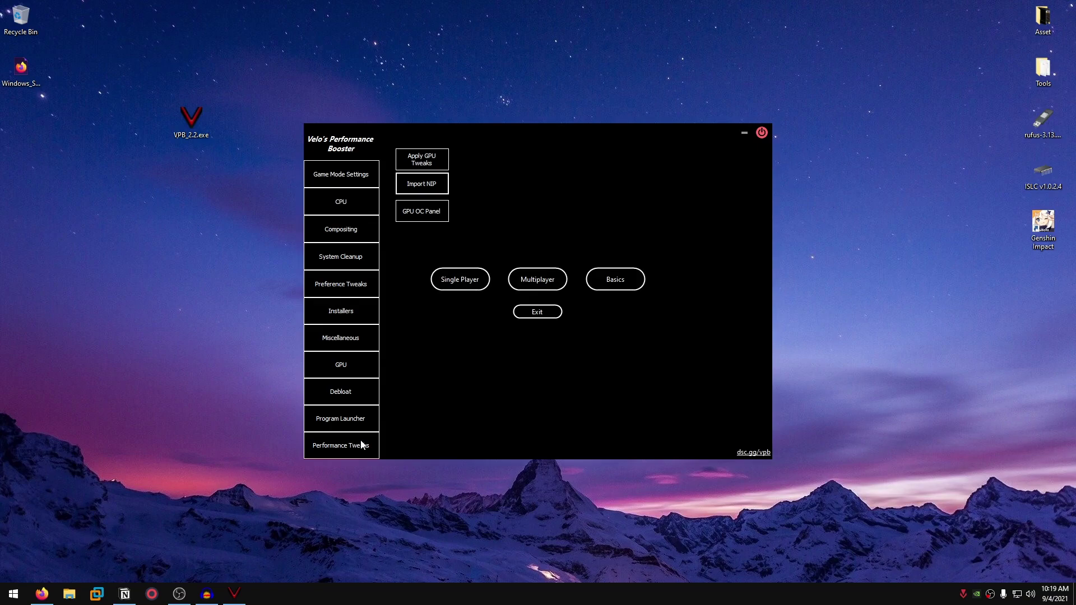
Launch Discord and follow the #faq is.gd/vpboverview link to the VPB Guide document
click(14, 593)
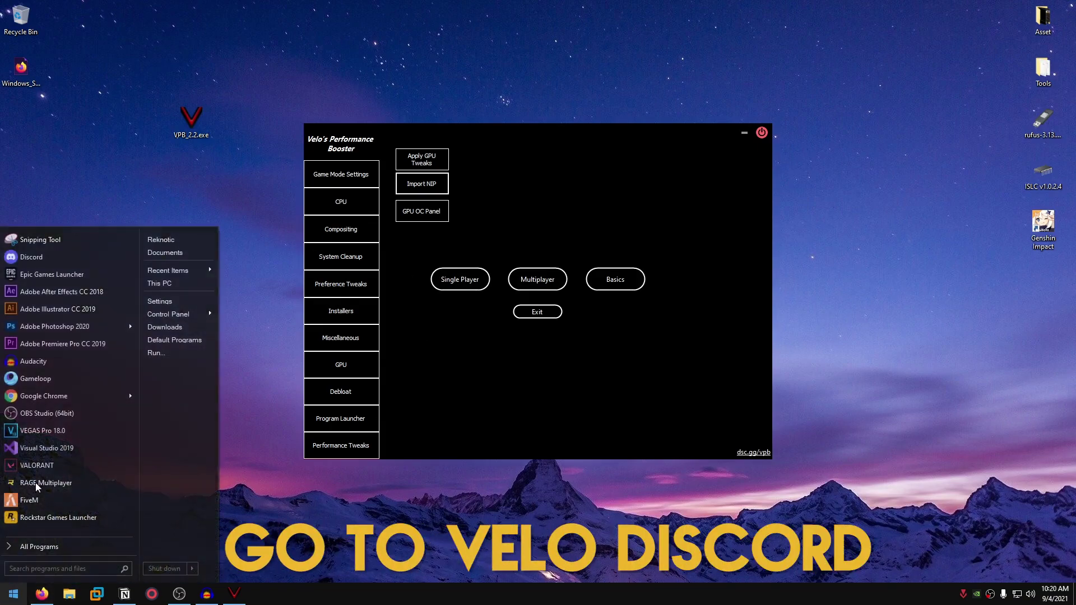
click(31, 256)
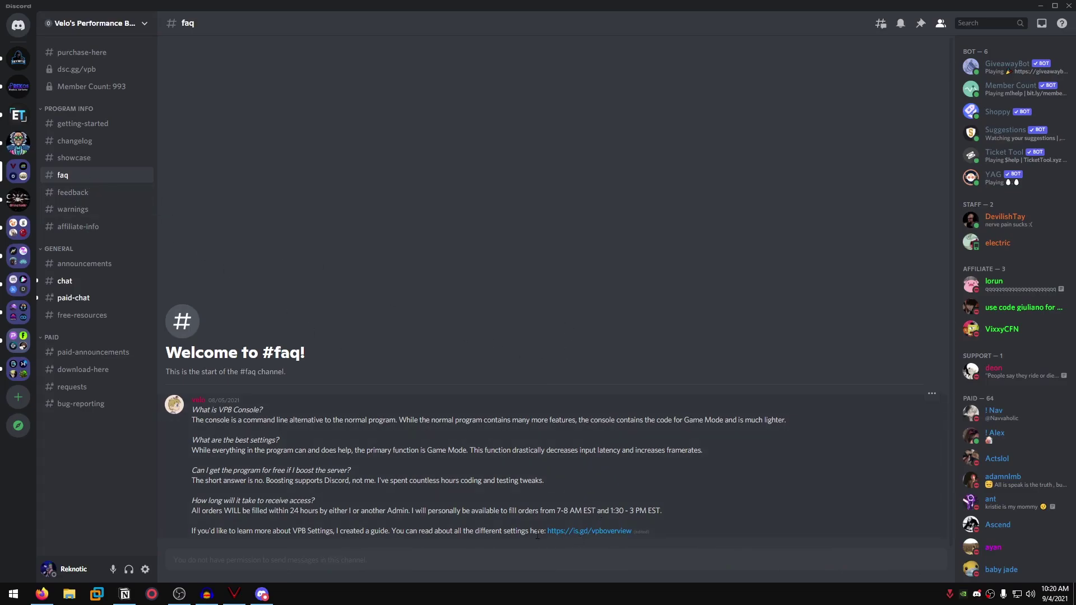
click(590, 532)
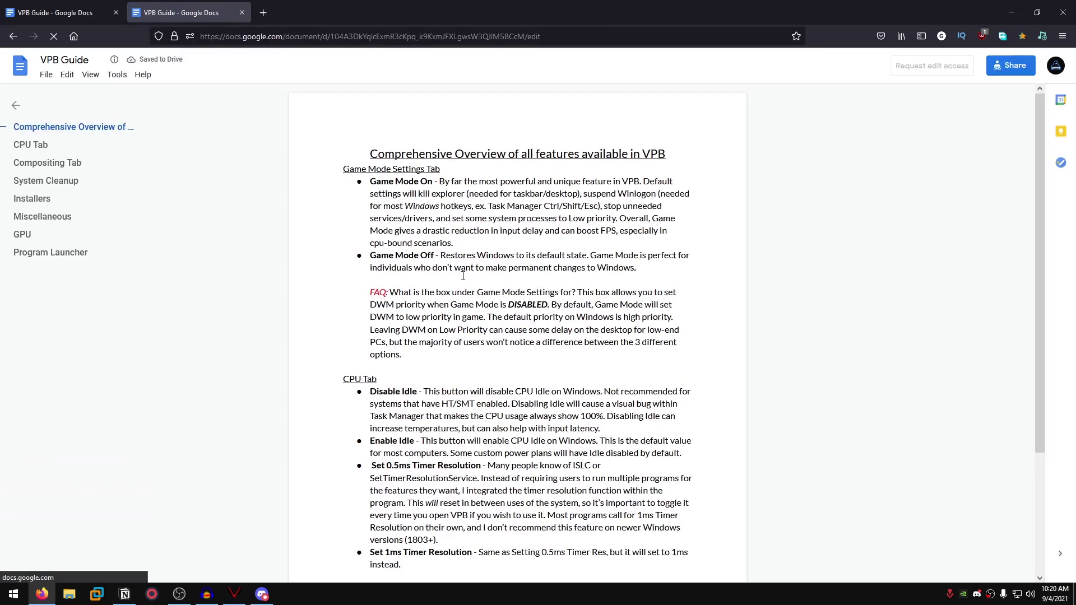
Scroll the VPB Guide down through its Game Mode, CPU and Compositing sections
scroll(494, 319, down, 5)
scroll(489, 323, down, 7)
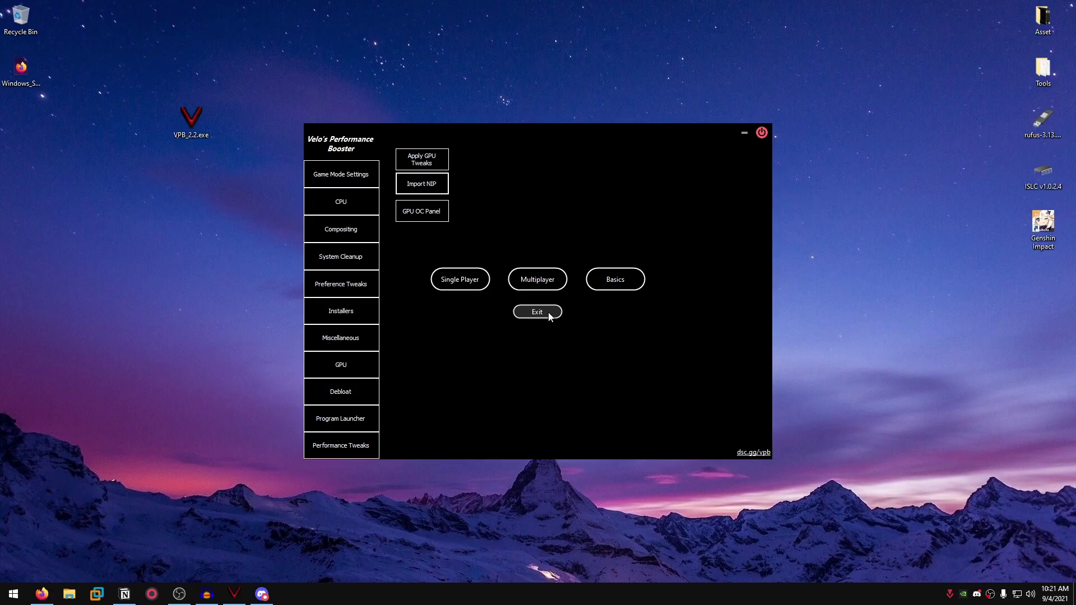
Exit the NIP choices, run Debloat Discord, and close the Debloat window
click(548, 311)
click(372, 398)
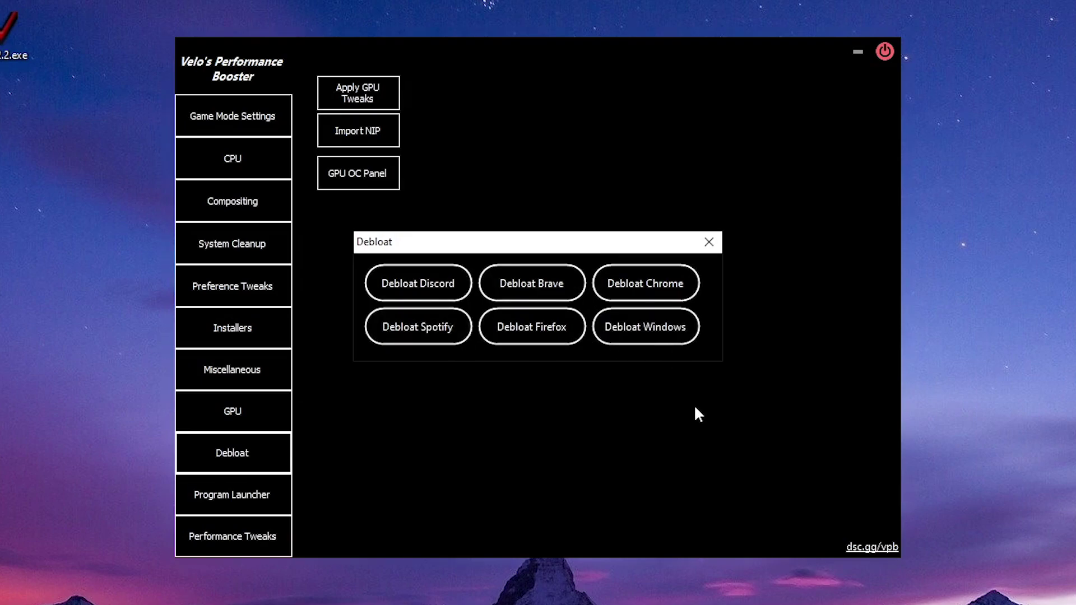
click(435, 285)
click(554, 358)
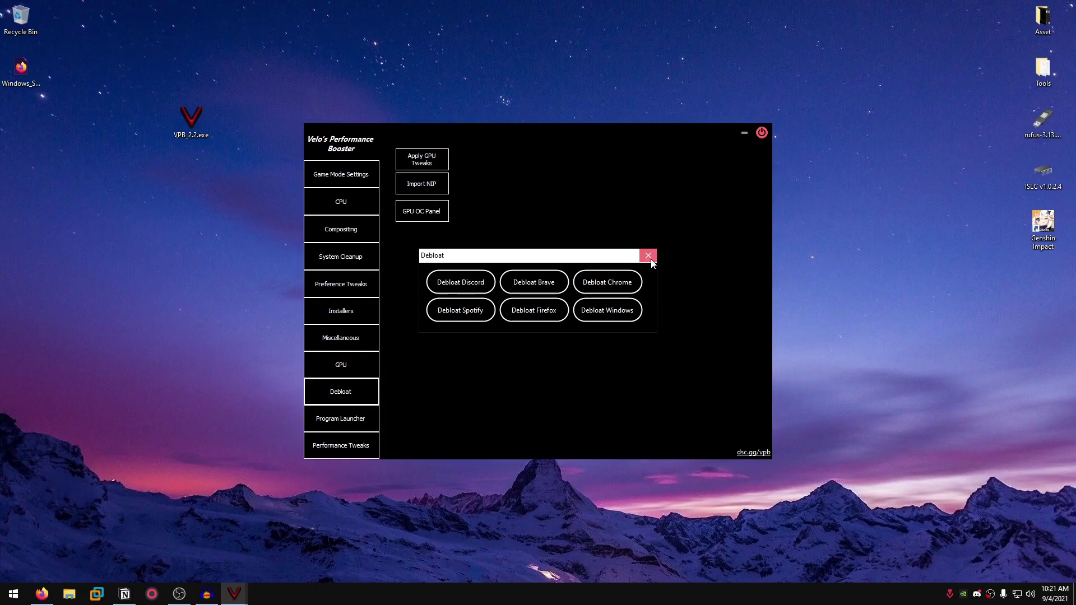
click(709, 242)
In Program Launcher, choose Desktop\rufus-3.13.exe as the shortcut's file location
click(374, 424)
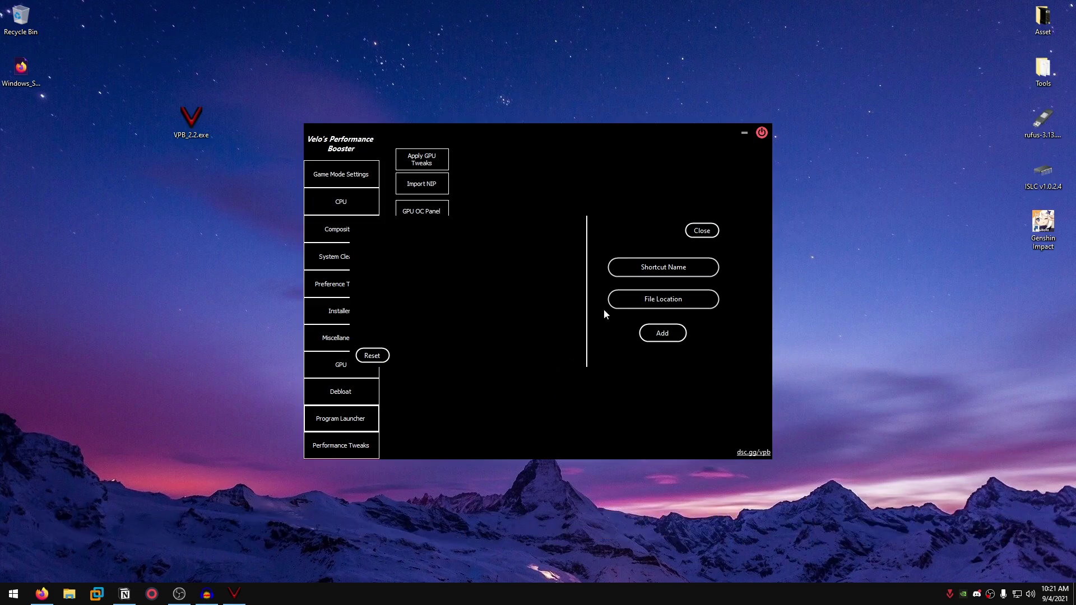
click(644, 299)
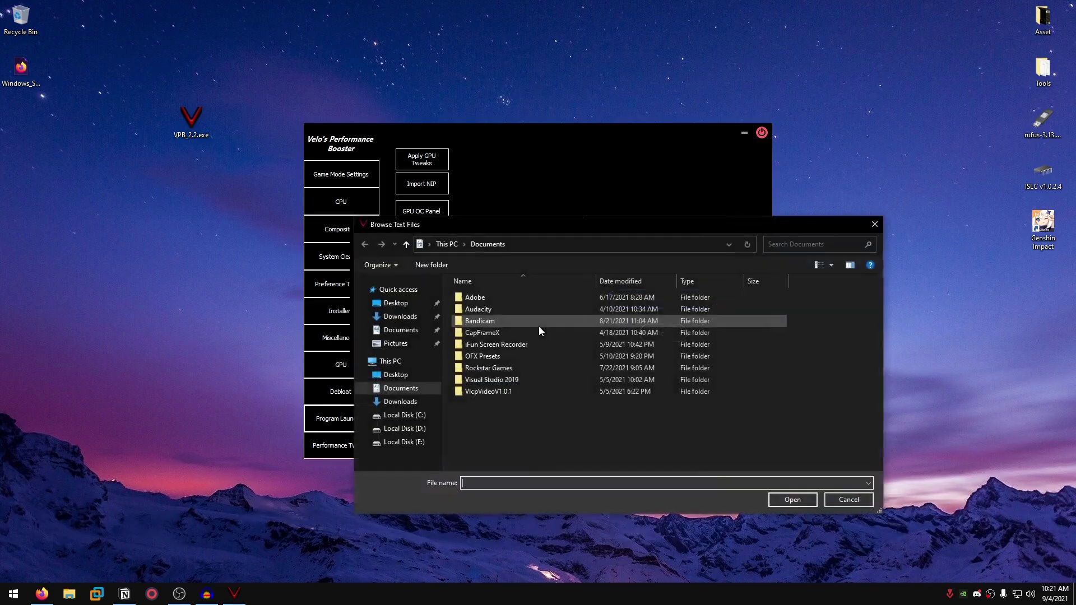
click(395, 303)
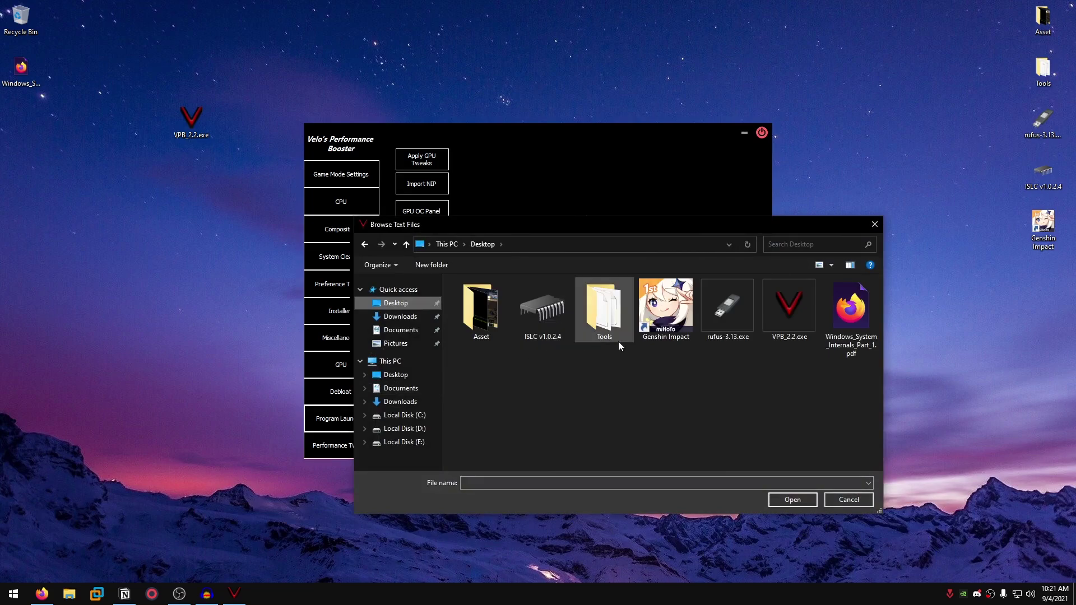
click(734, 313)
click(791, 499)
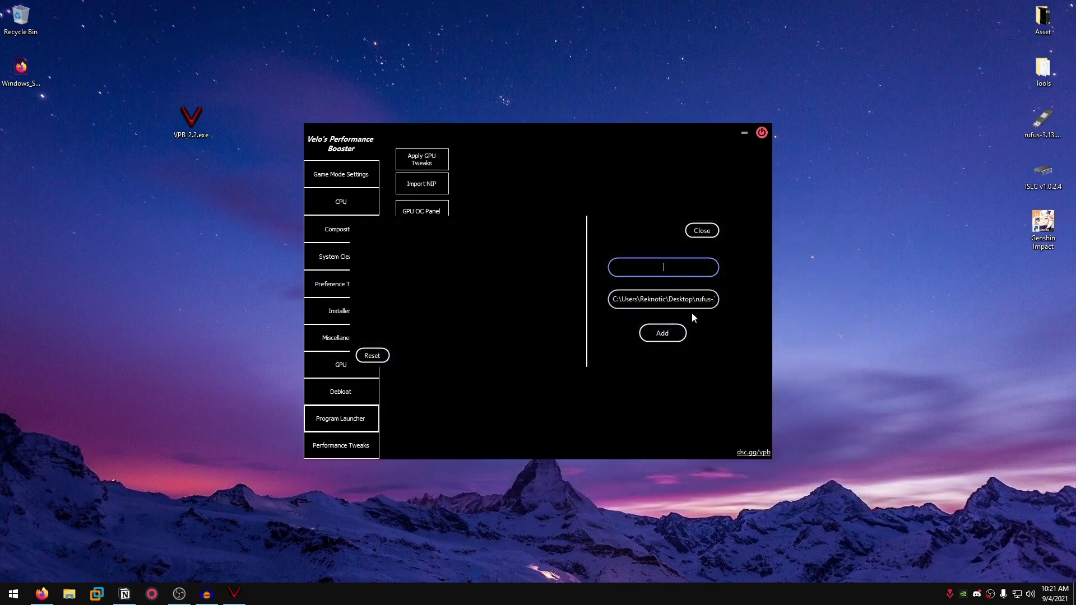
Add the shortcut named 'Rufus', test-launch Rufus from it, and close Rufus
text(Rufus)
click(662, 333)
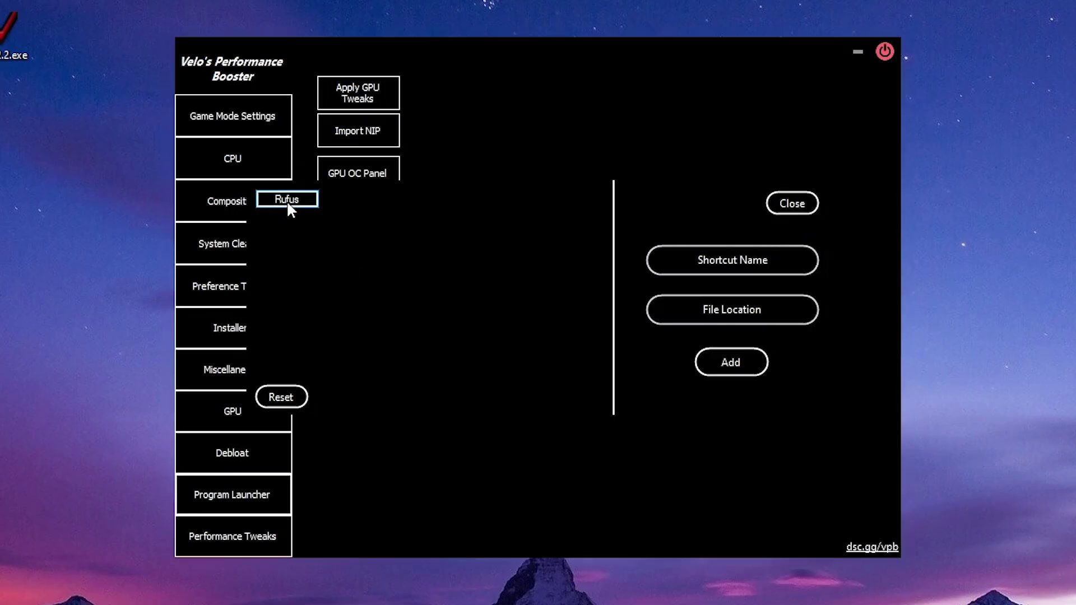
click(287, 199)
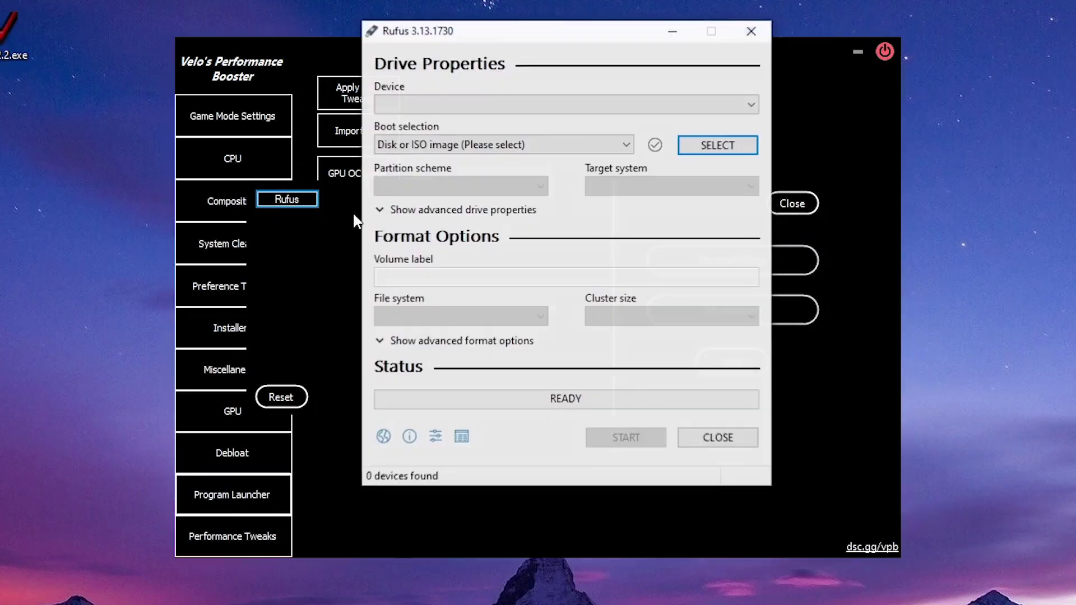
click(751, 31)
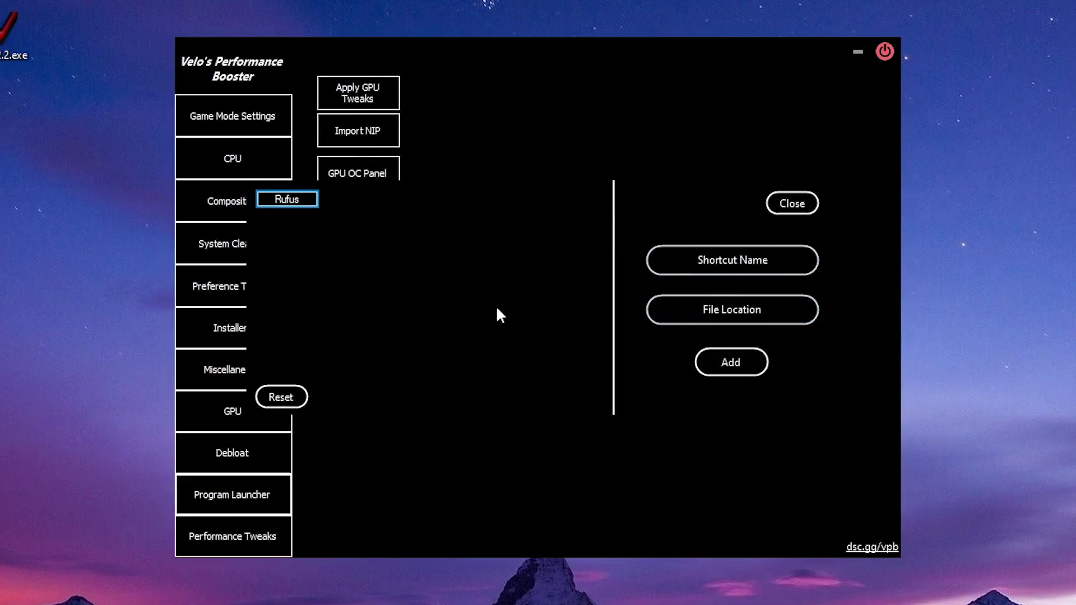
Reset the Rufus launcher shortcut and disable Windows power saving in Performance Tweaks
click(284, 398)
click(792, 203)
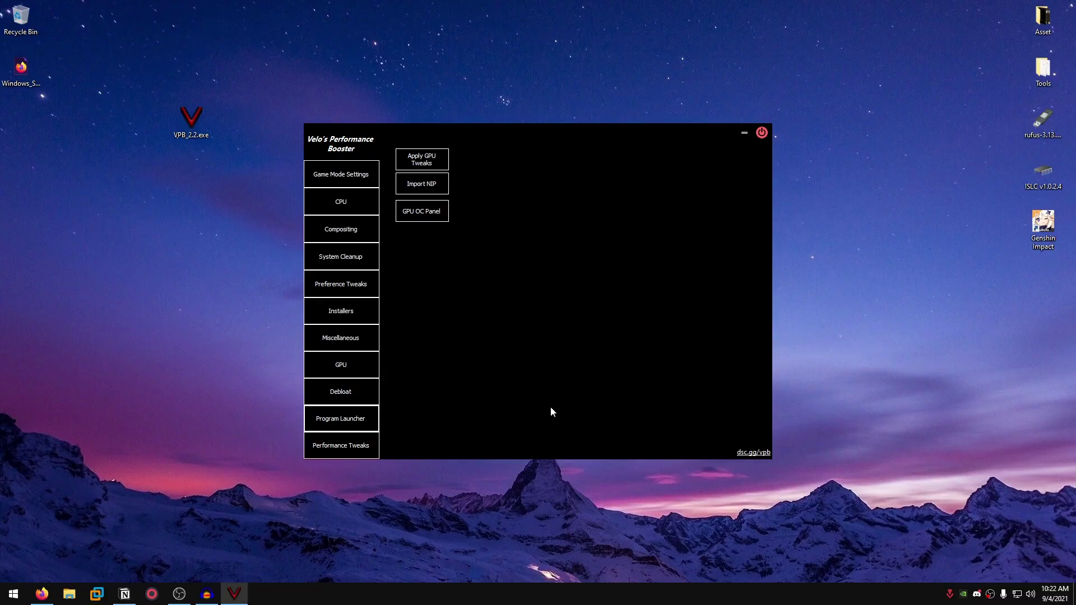
click(362, 449)
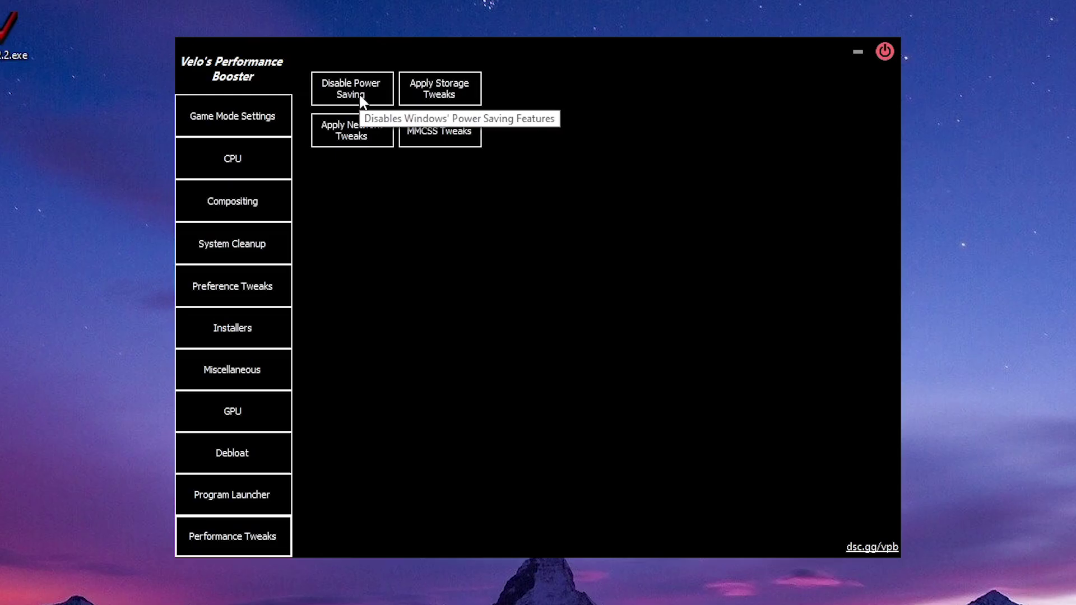
click(421, 161)
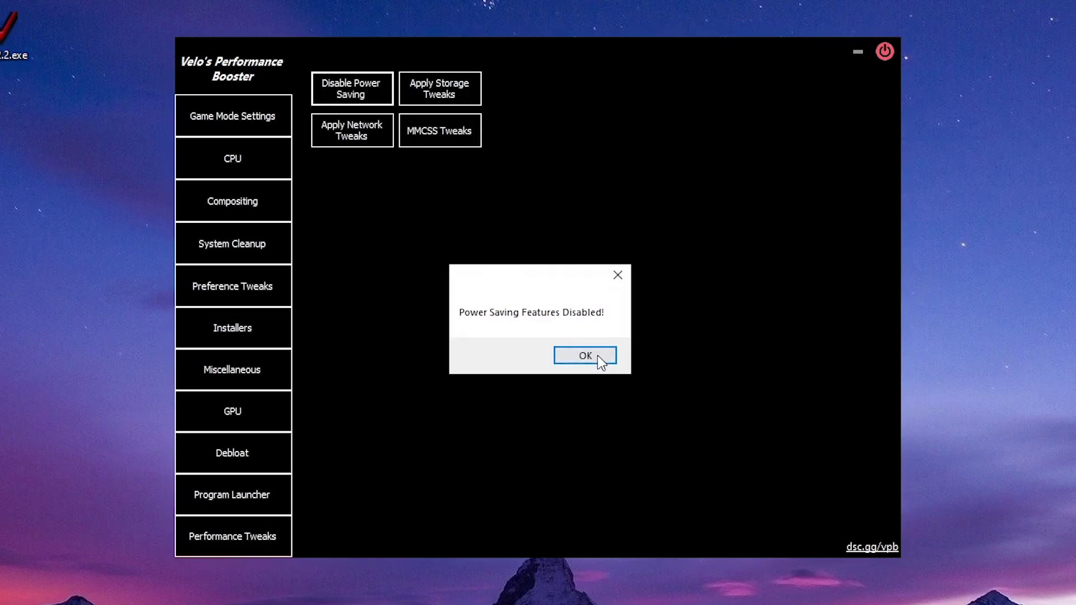
click(597, 356)
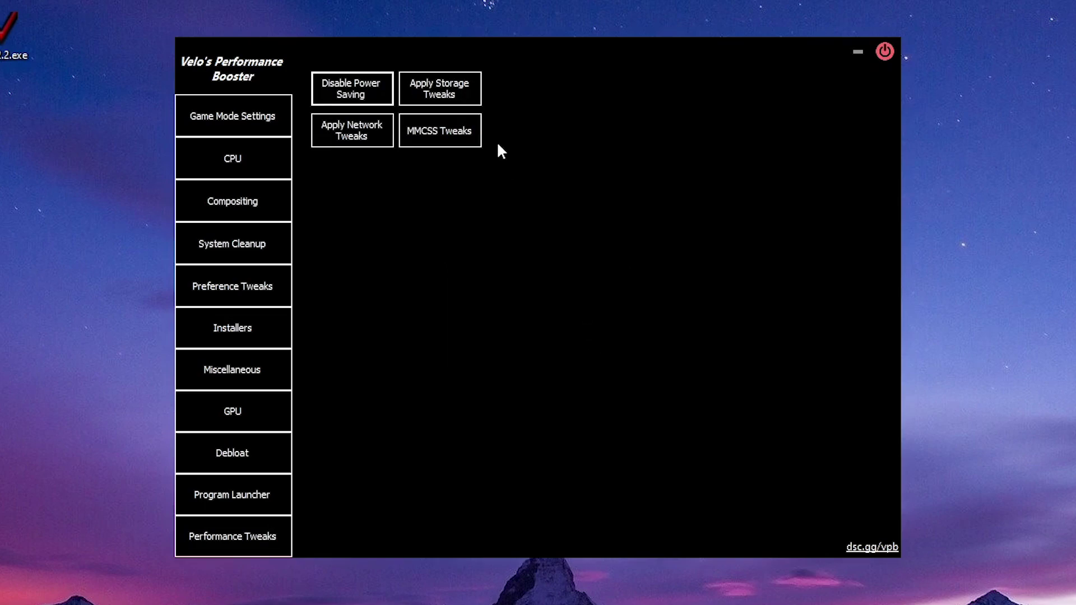
Apply the storage, network and MMCSS performance tweaks
click(452, 96)
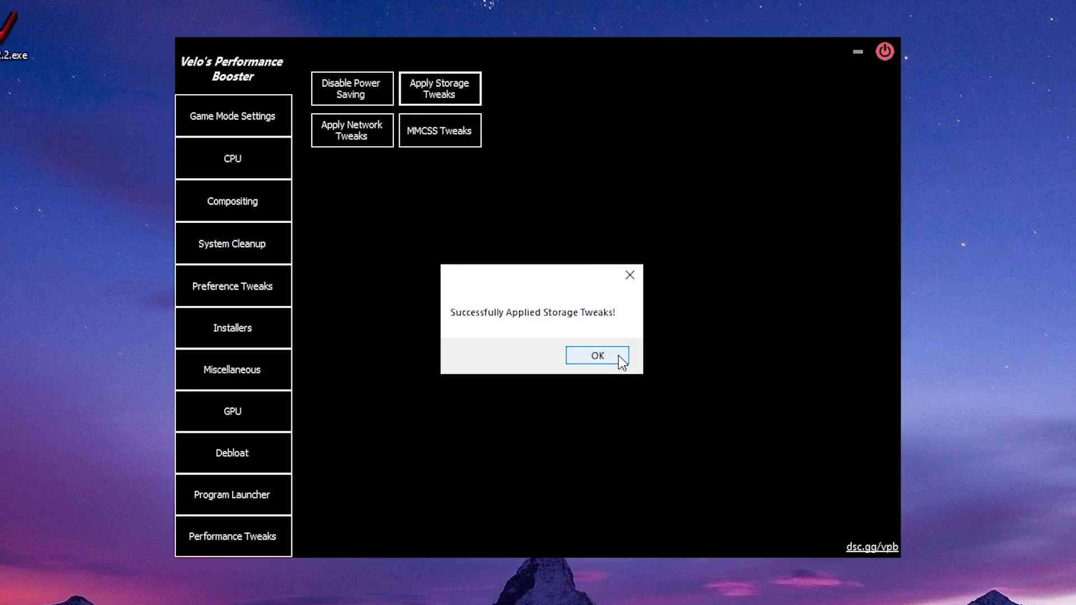
click(618, 355)
click(360, 136)
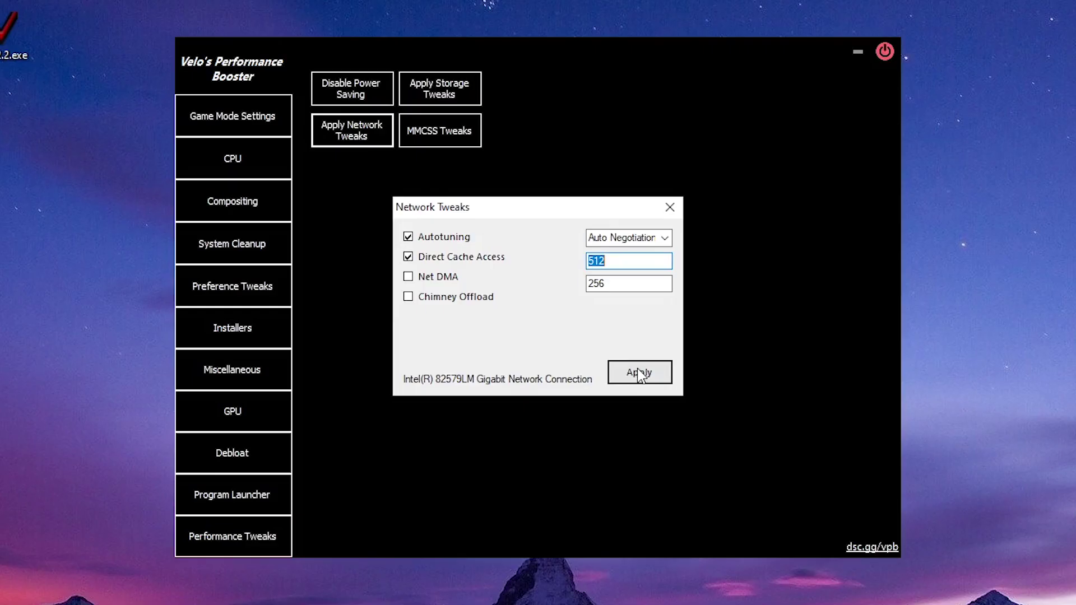
click(637, 372)
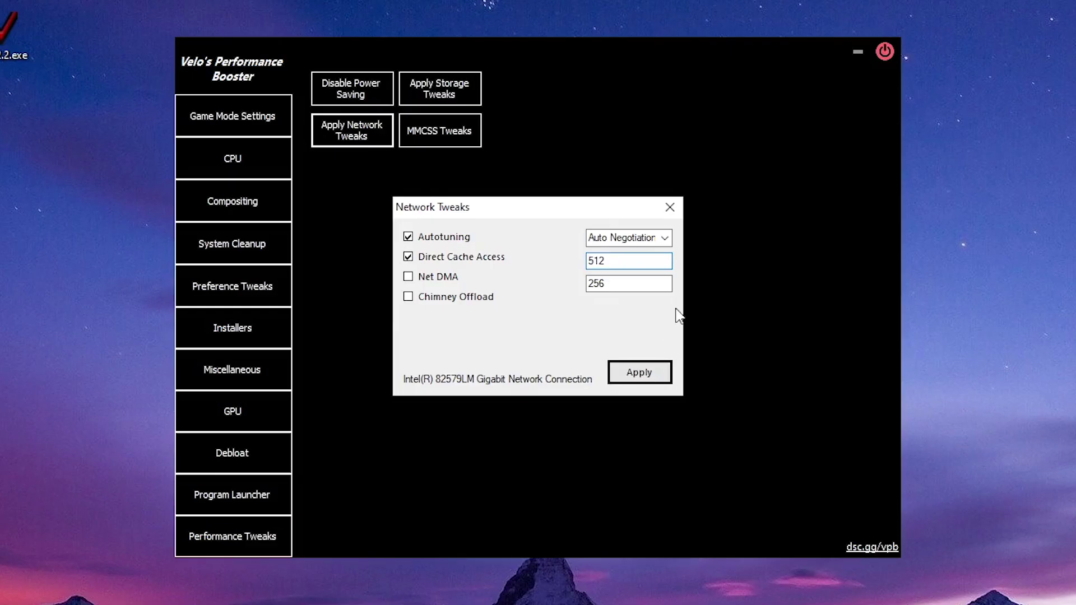
click(669, 207)
click(459, 130)
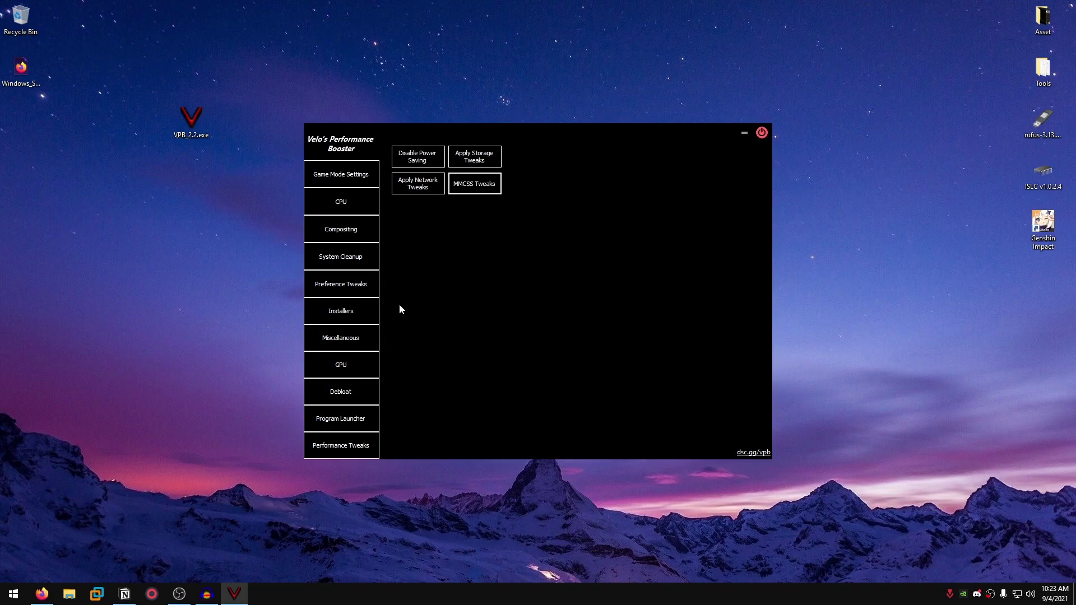
Close Velo's Performance Booster with Alt+F4
key(alt+F4)
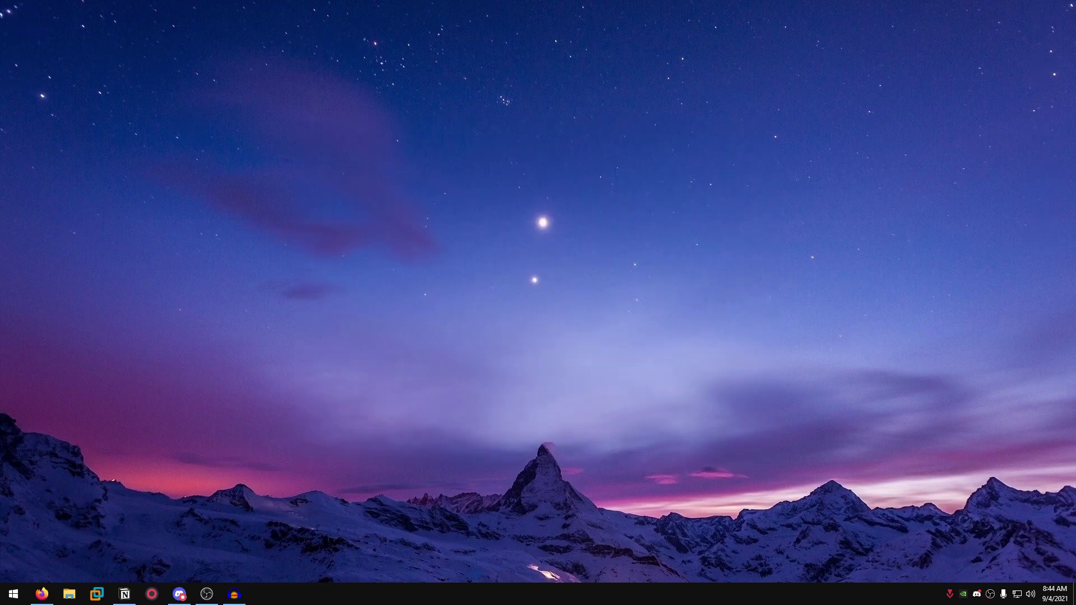